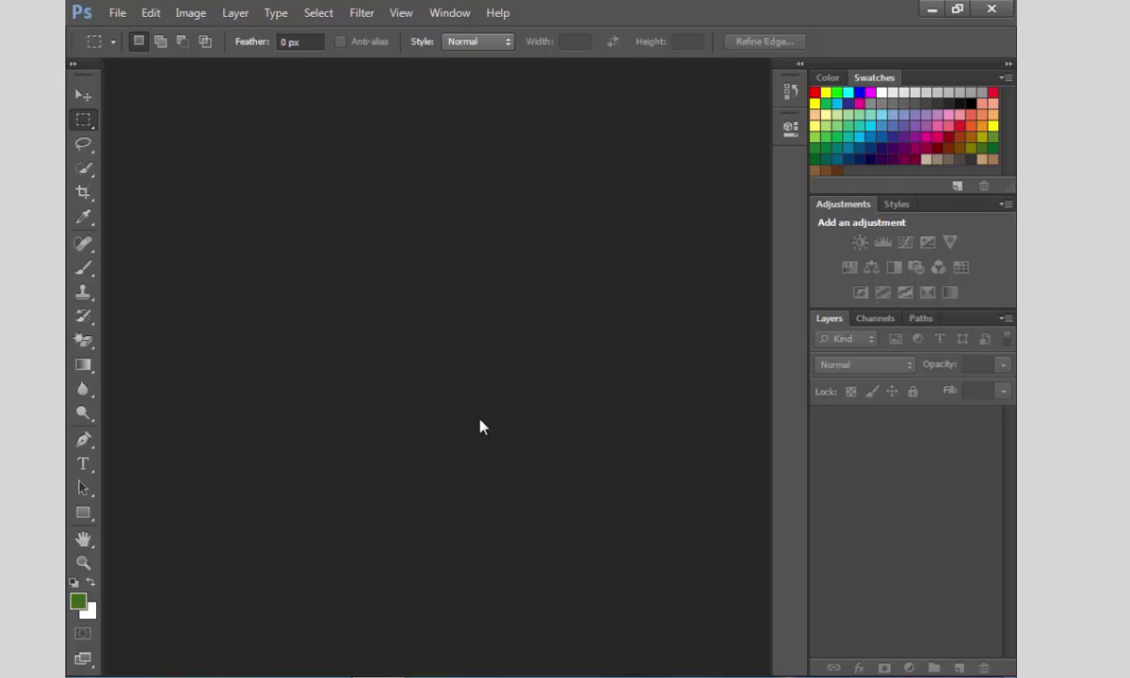
Step: Switch the Tools panel to a two-column layout
left_click(72, 63)
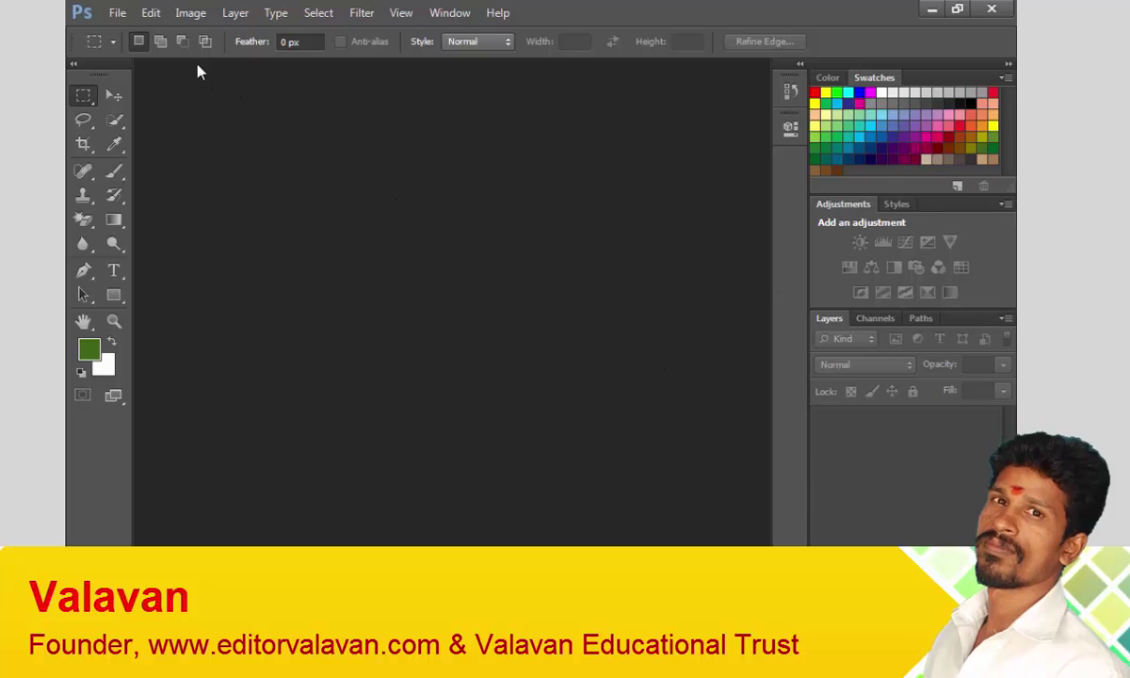
Step: Start a new document with the International Paper A4 preset (210×297 mm, 300 ppi)
left_click(118, 13)
left_click(132, 36)
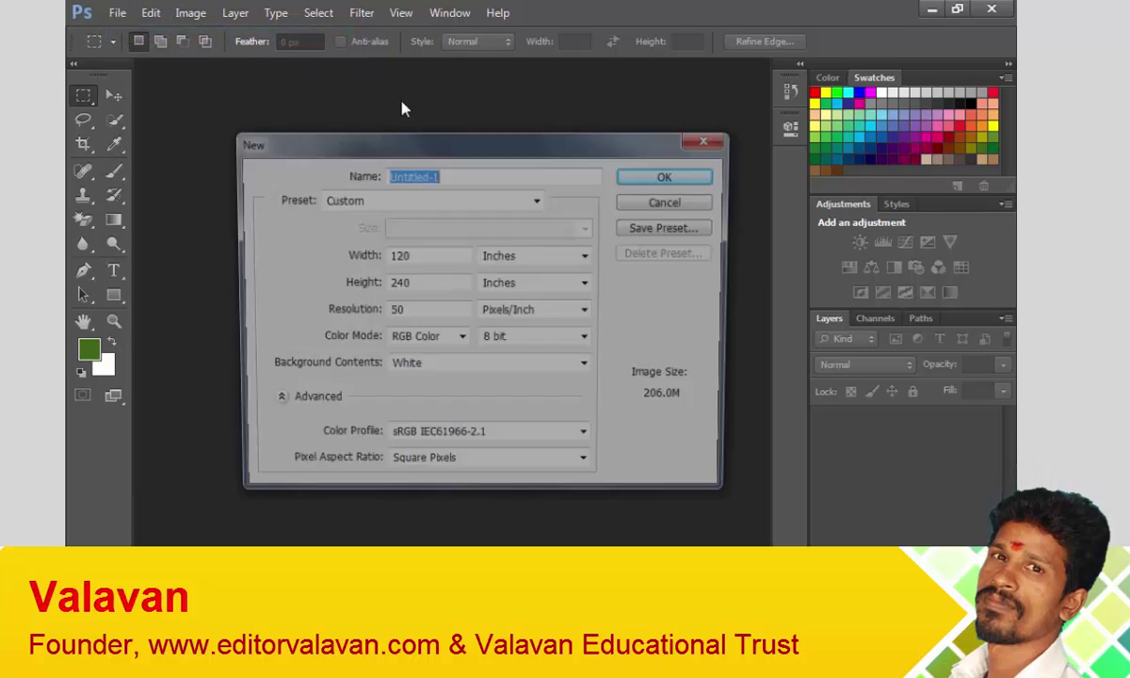
left_click_drag(421, 152, 452, 162)
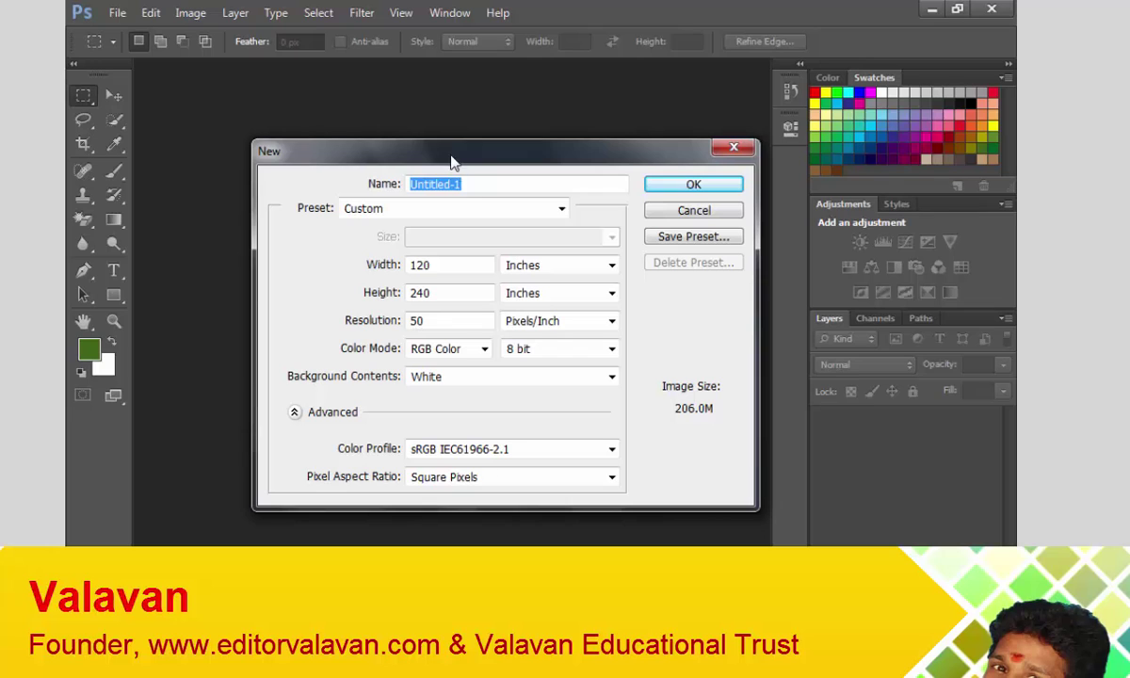
left_click(561, 210)
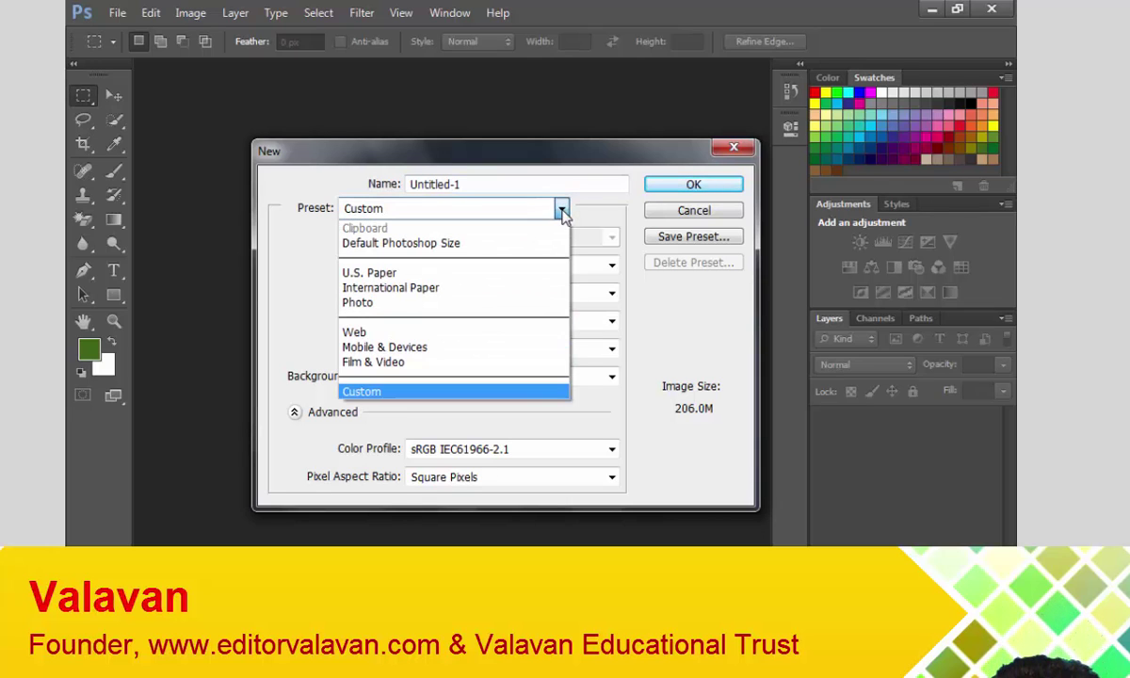
left_click(415, 288)
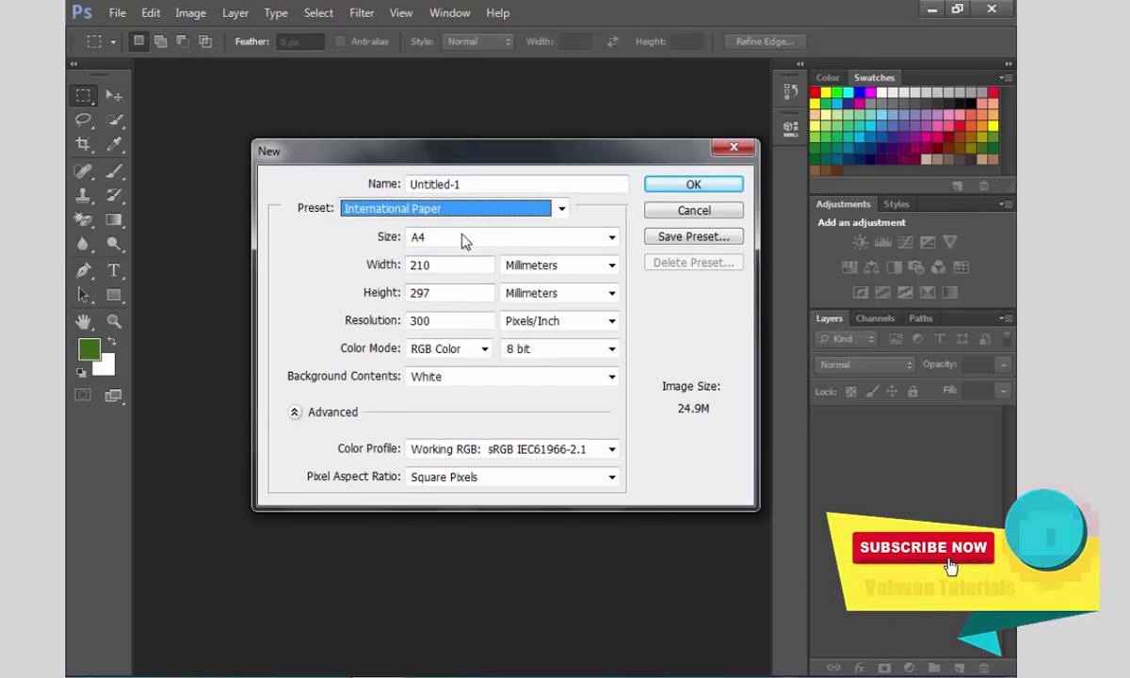
Step: Confirm the New dialog to create blank A4 document Untitled-1 with a Background layer
left_click(696, 185)
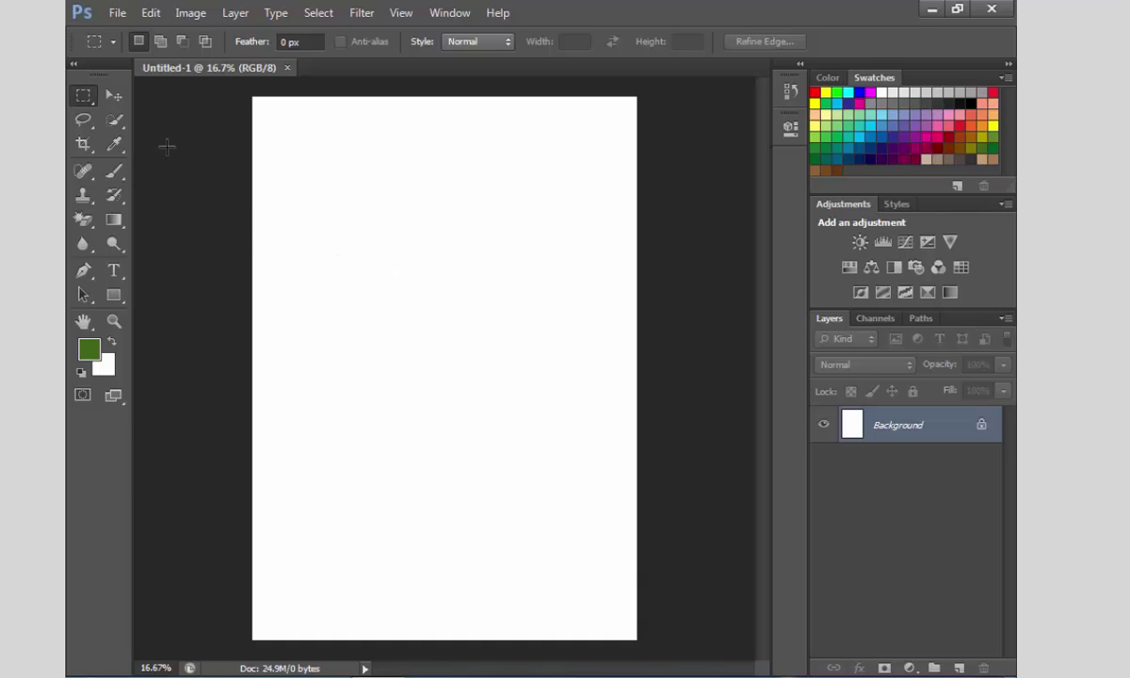
Step: Draw four practice rectangular selections on the page, then deselect them
left_click(110, 98)
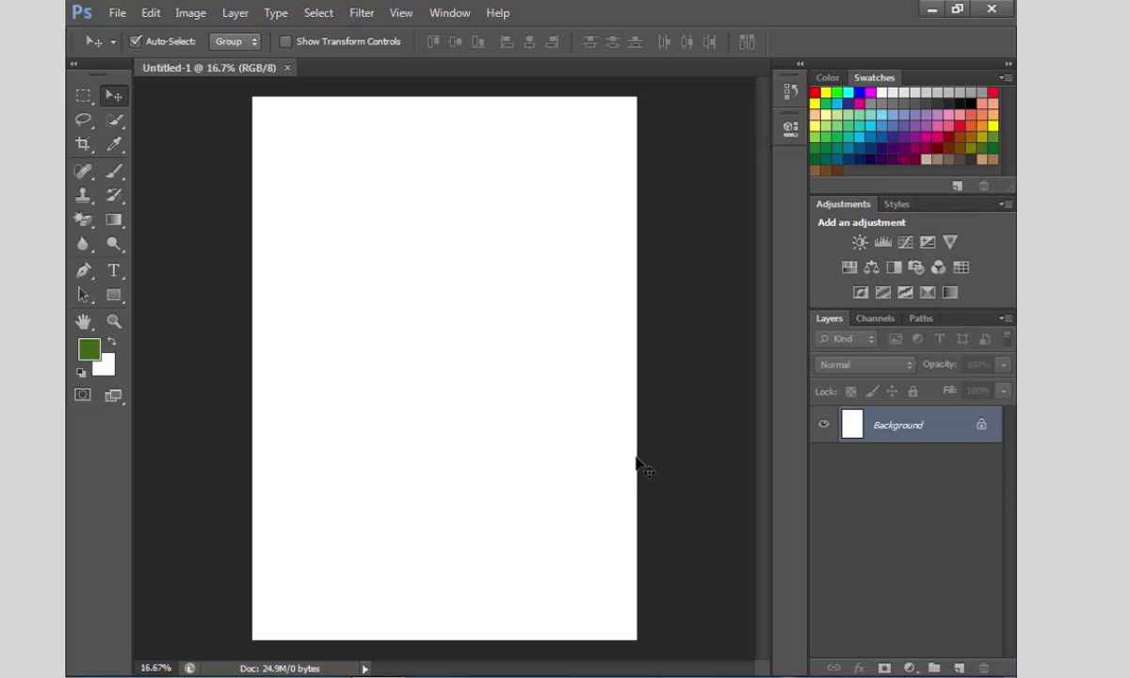
key("m")
left_click_drag(307, 290, 576, 498)
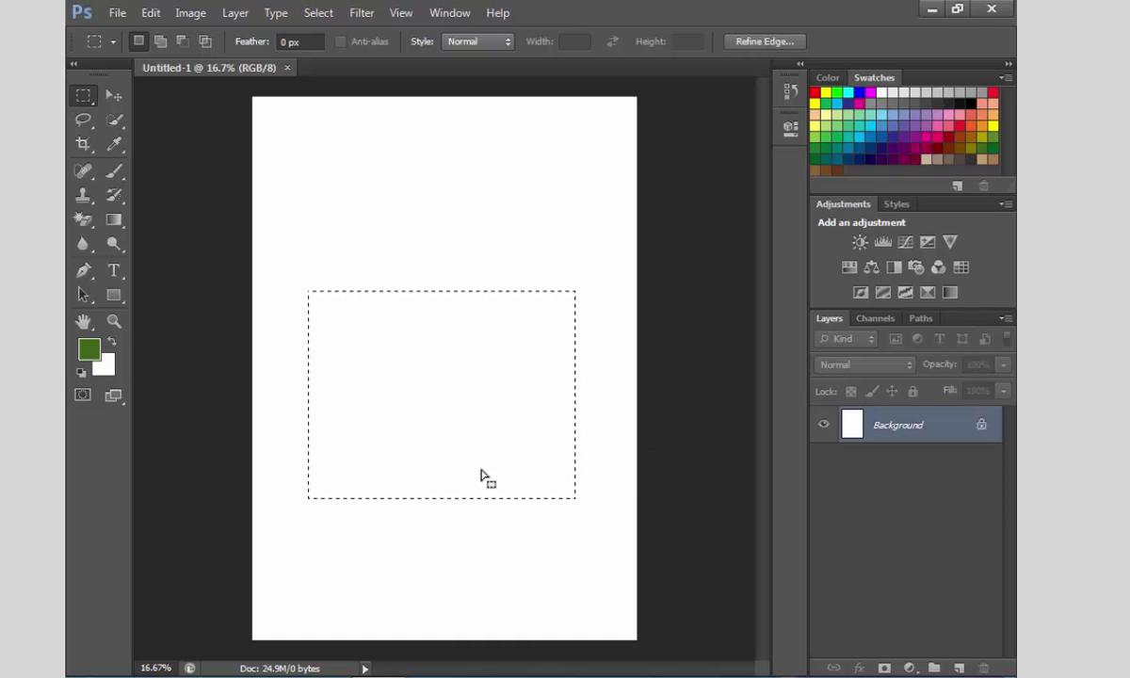
left_click_drag(298, 131, 600, 274)
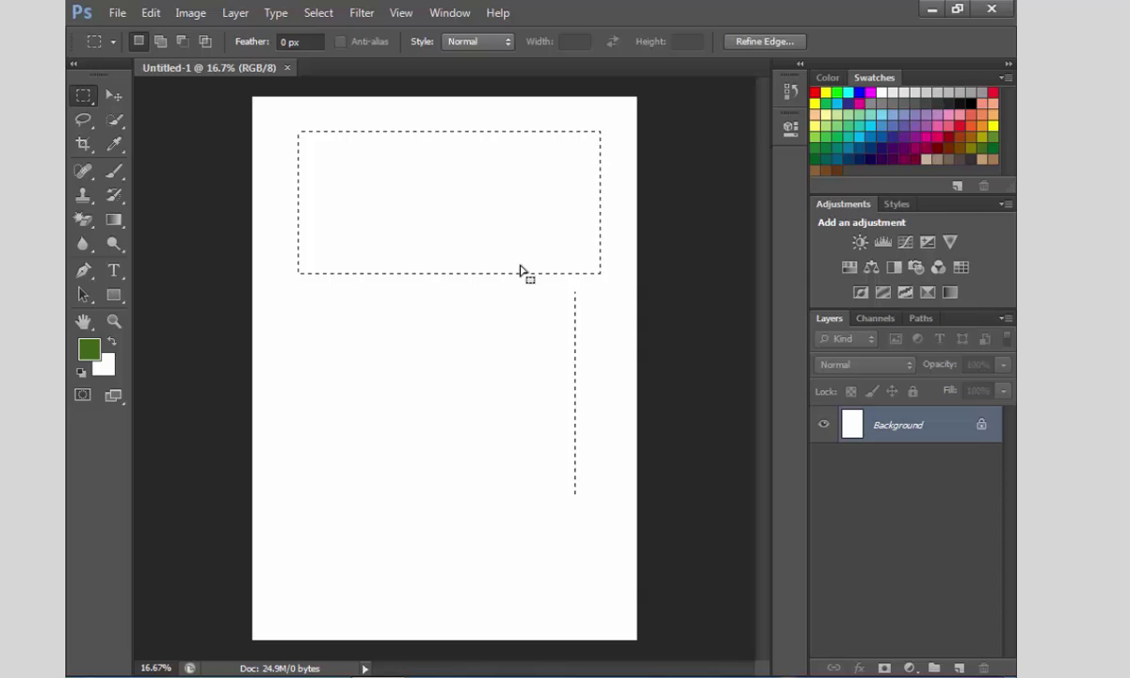
left_click_drag(379, 336, 476, 499)
left_click_drag(475, 232, 543, 327)
left_click(314, 15)
left_click(332, 50)
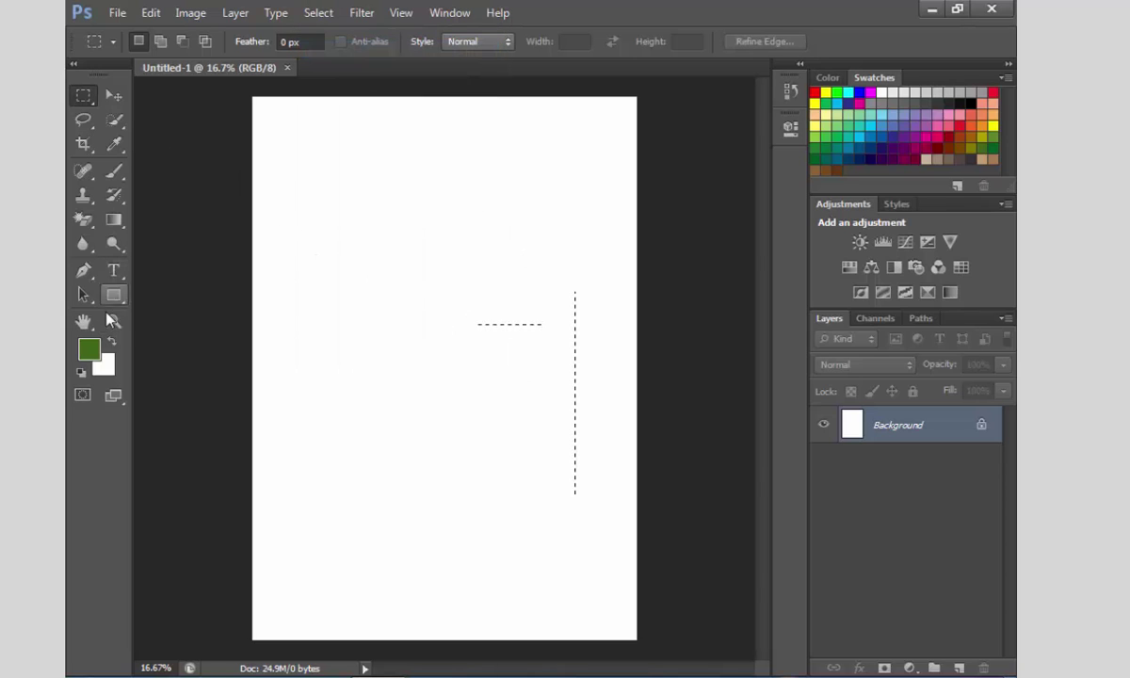
Step: Zoom in on the blank A4 page with the Zoom tool
left_click(114, 321)
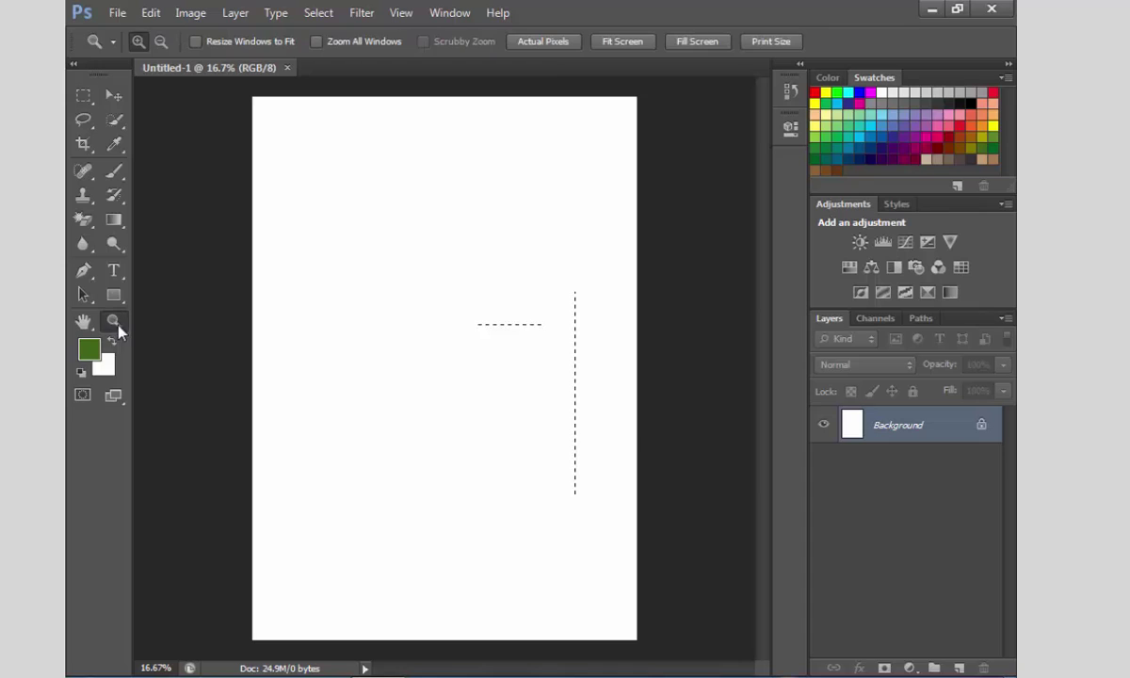
left_click_drag(276, 116, 701, 561)
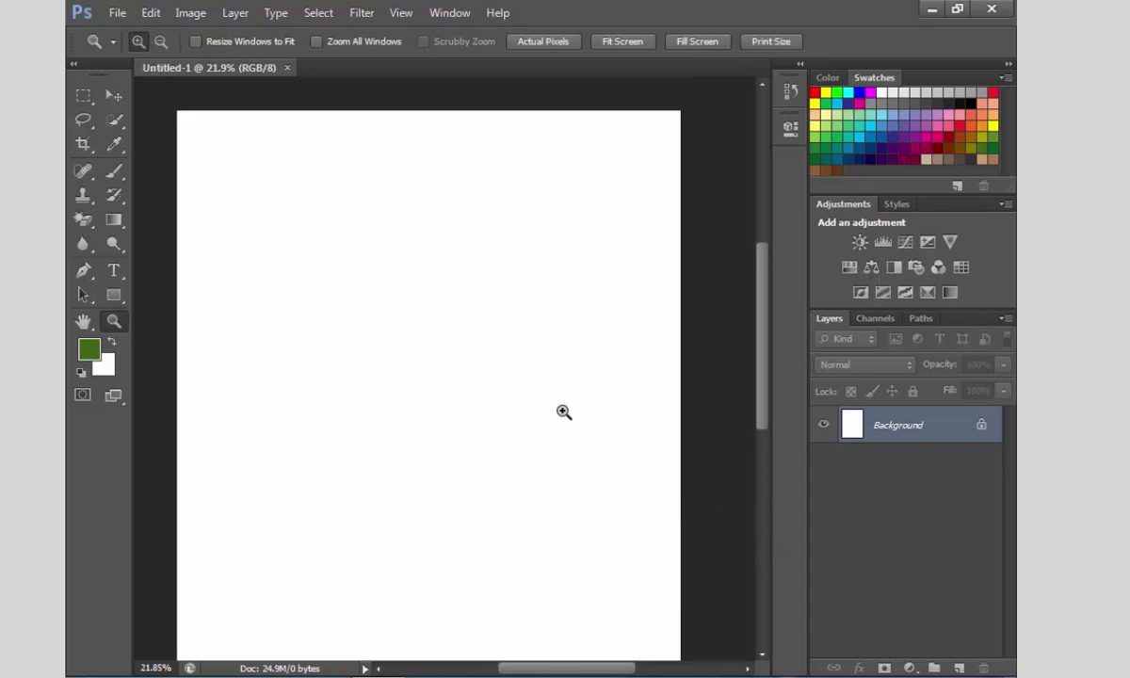
left_click(84, 97)
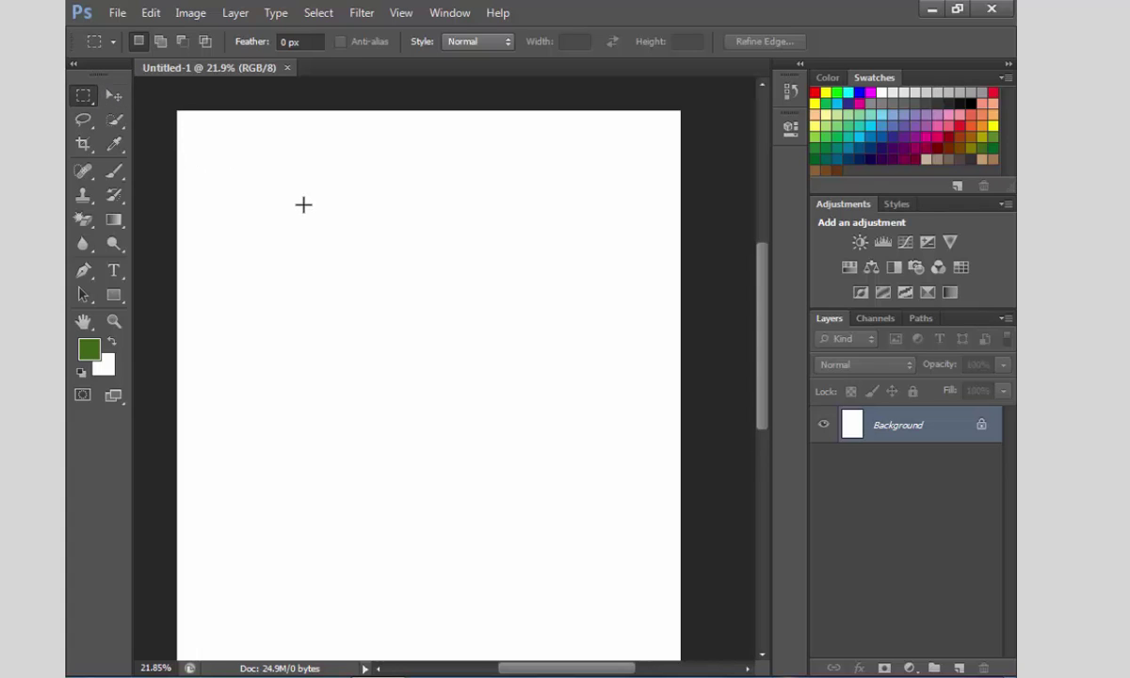
Step: Marquee a square in the upper middle of the page and add empty Layer 1
left_click_drag(296, 203, 600, 534)
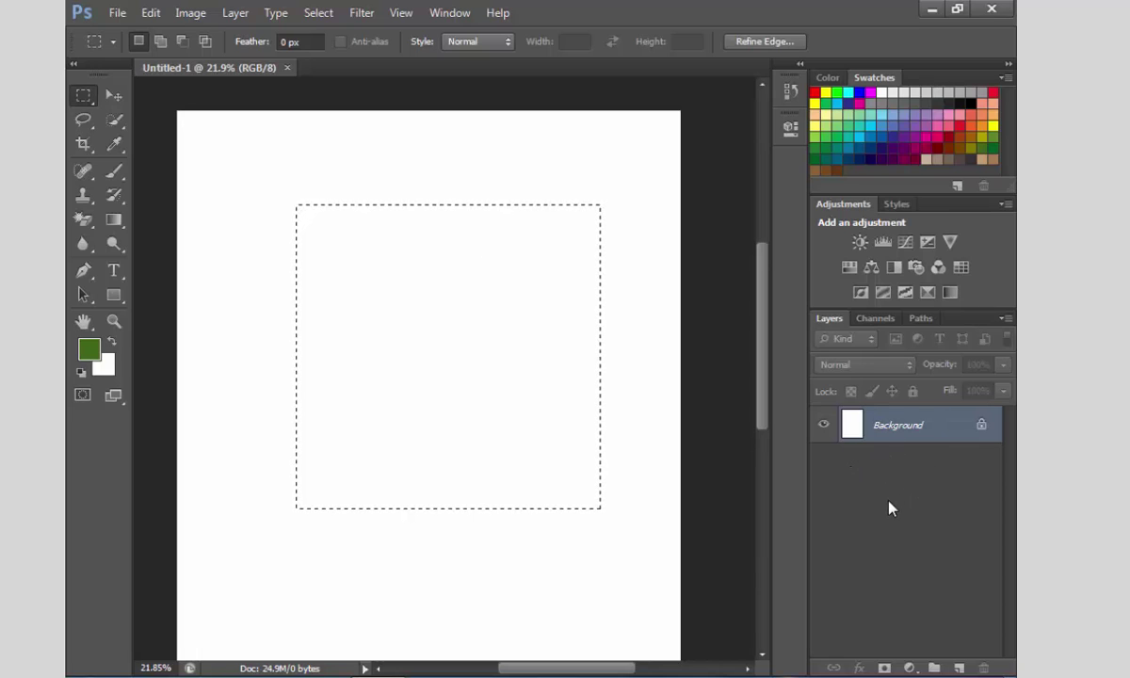
left_click(959, 668)
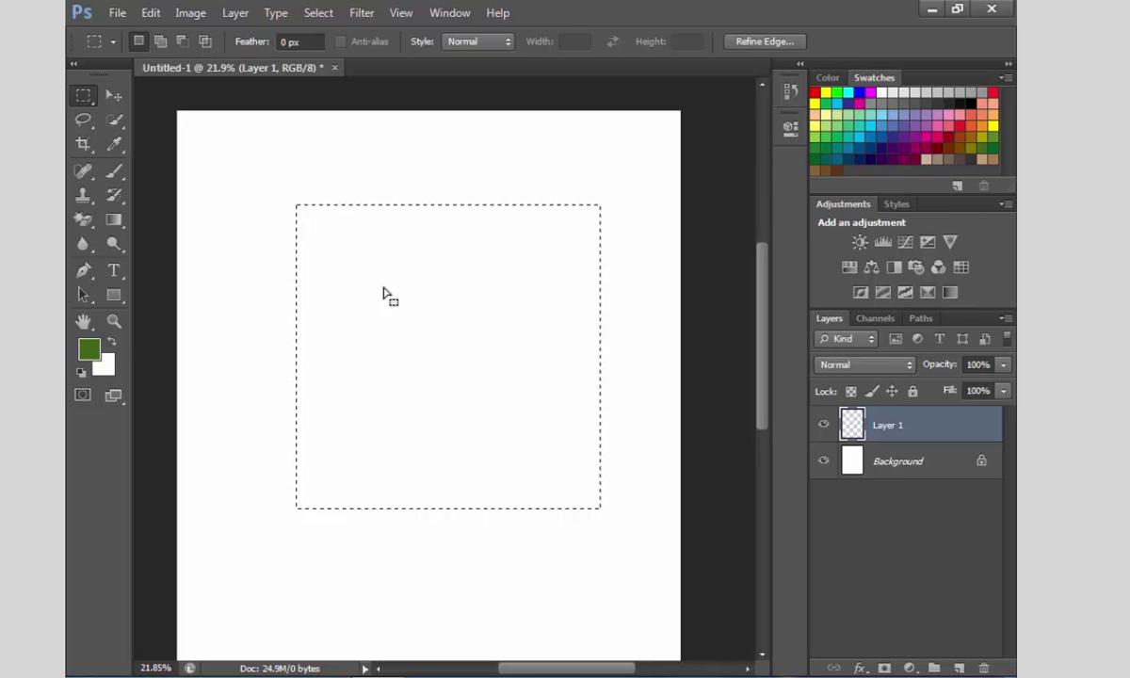
Step: Attempt a Content-Aware fill of the square and dismiss the could-not-fill error
left_click(149, 12)
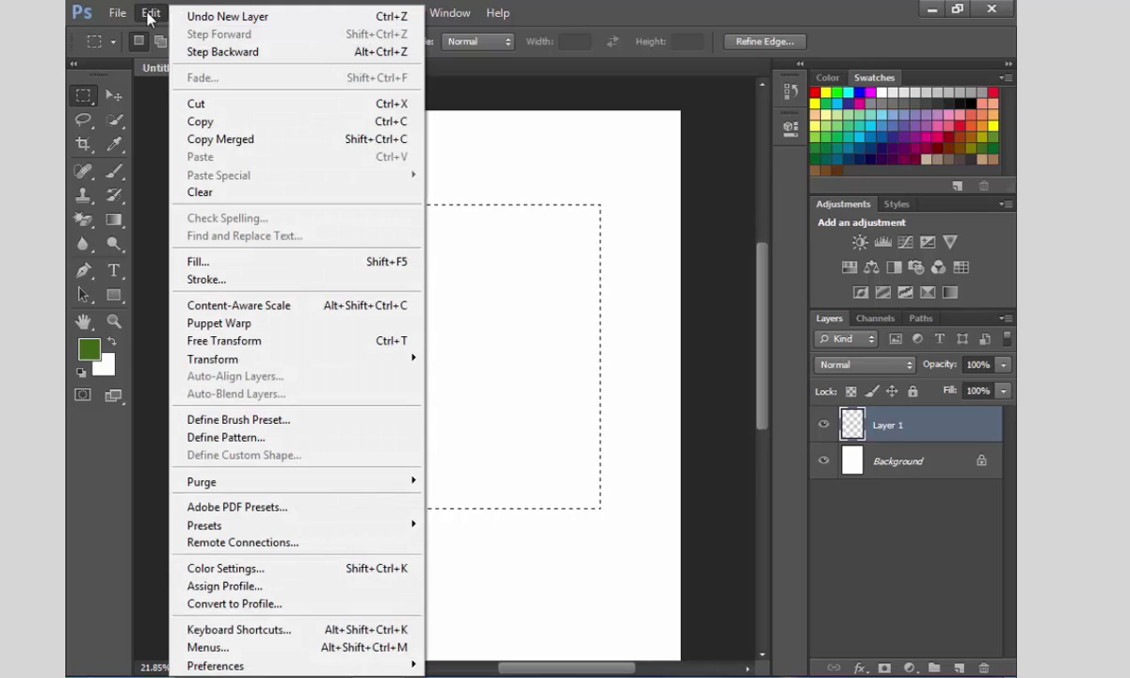
left_click(212, 262)
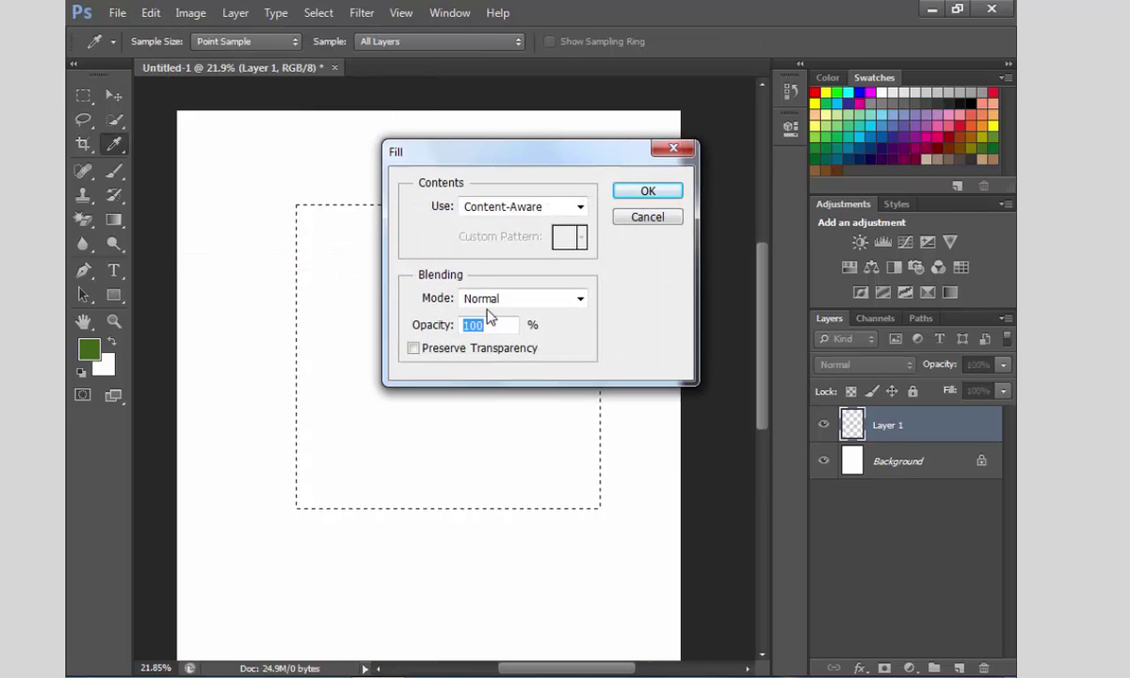
left_click(580, 207)
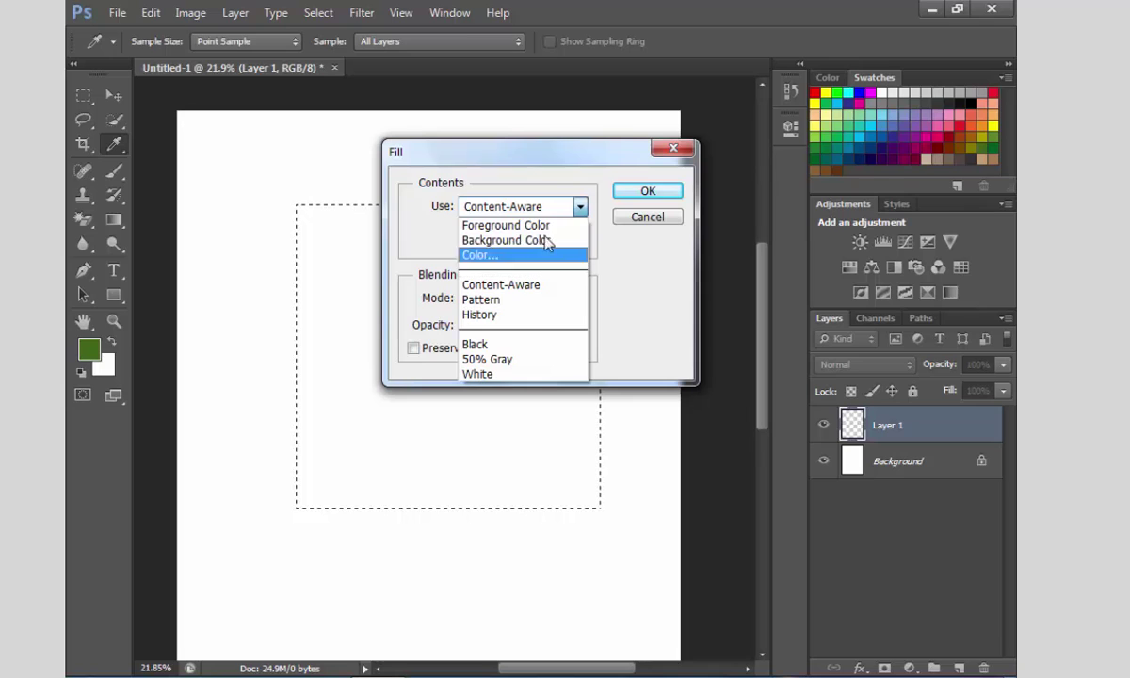
left_click(546, 285)
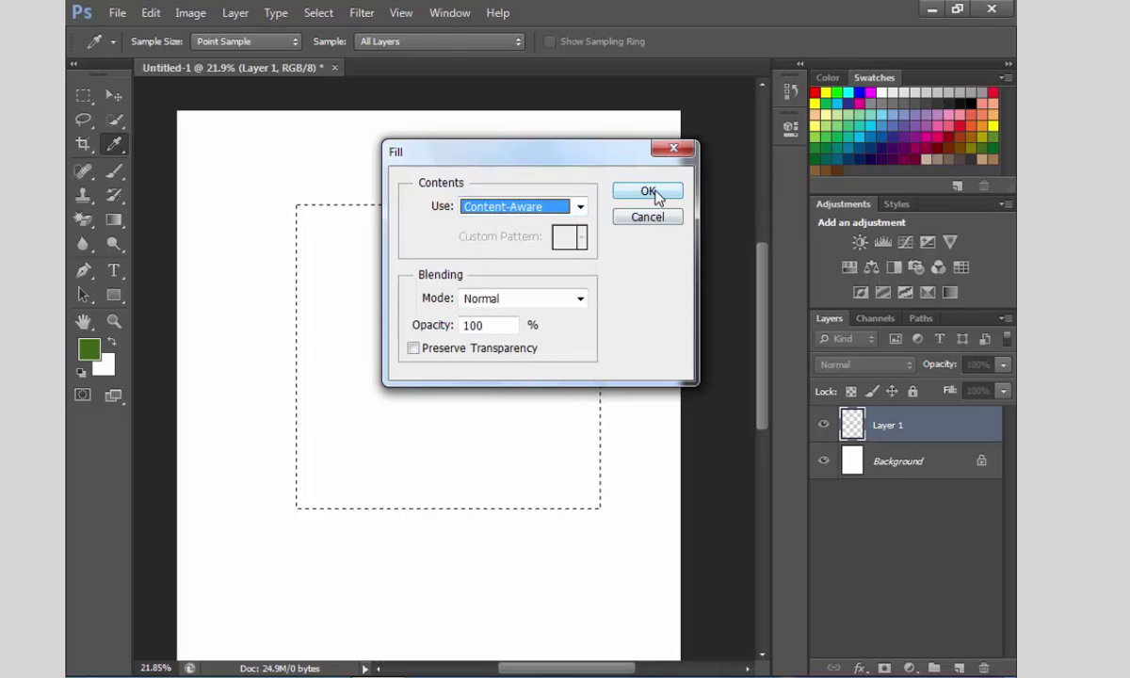
left_click(651, 196)
key("m")
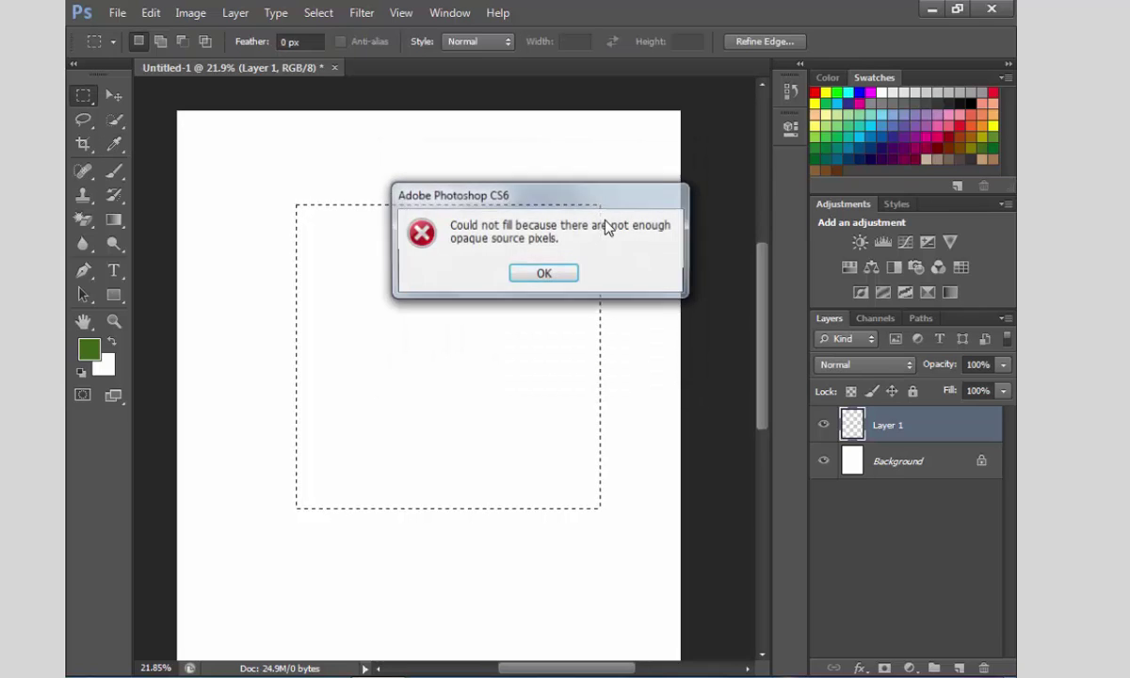
left_click(544, 274)
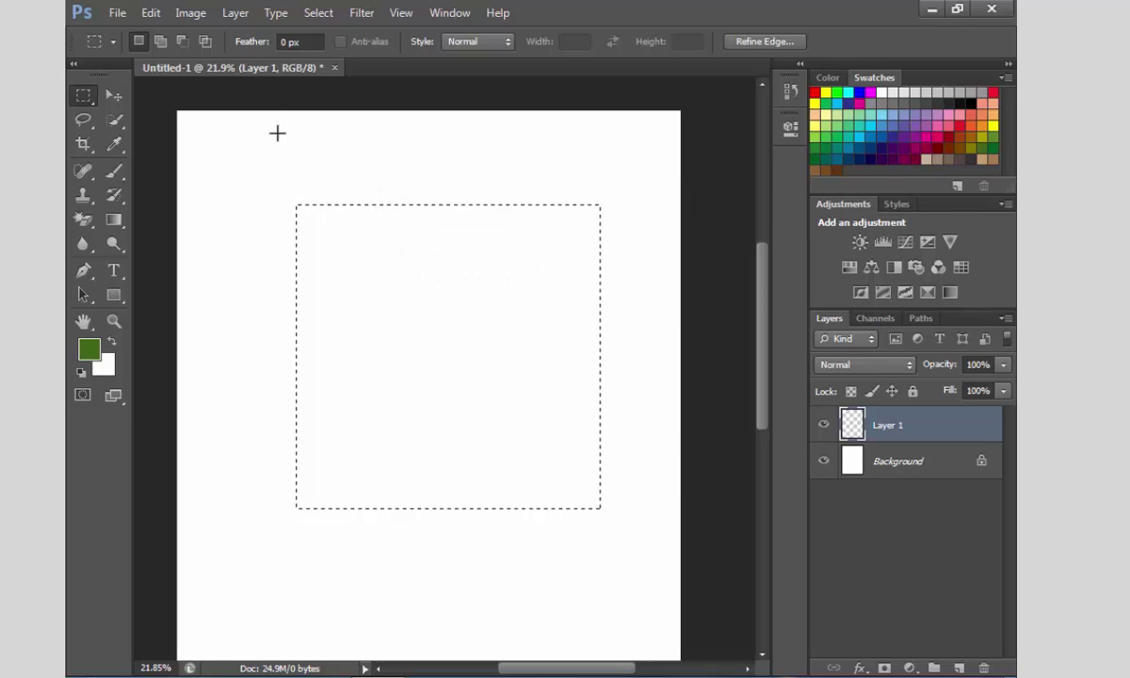
Step: Fill the square on Layer 1 with the green Foreground Color at Normal, 100% opacity
left_click(176, 16)
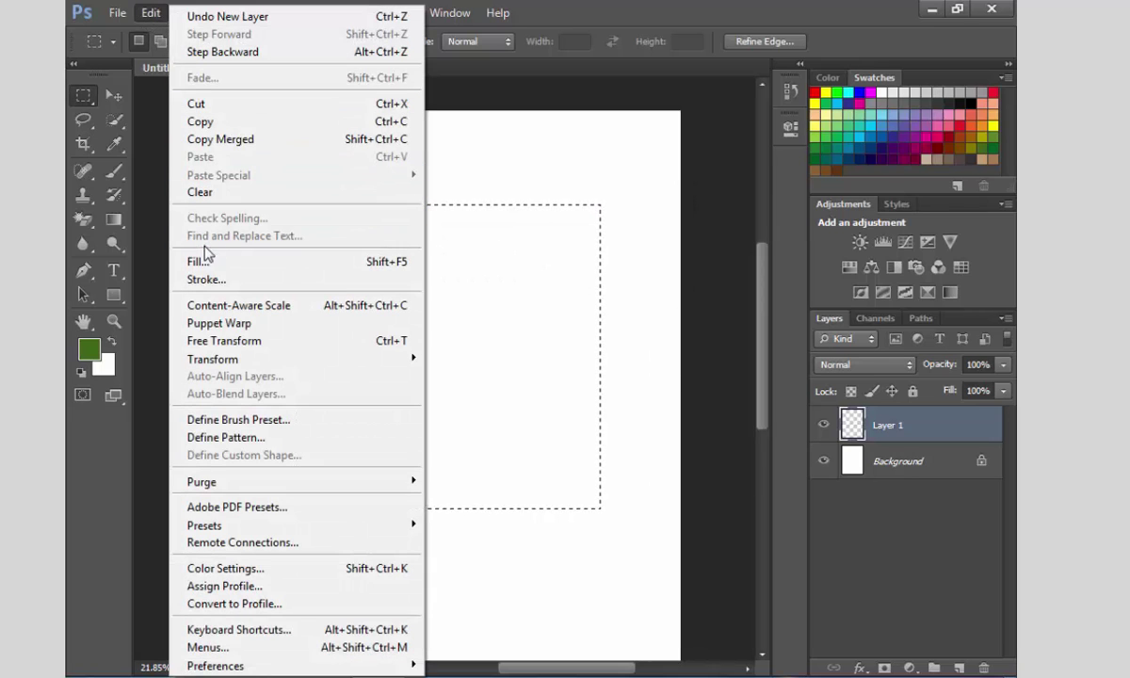
left_click(211, 259)
left_click(544, 209)
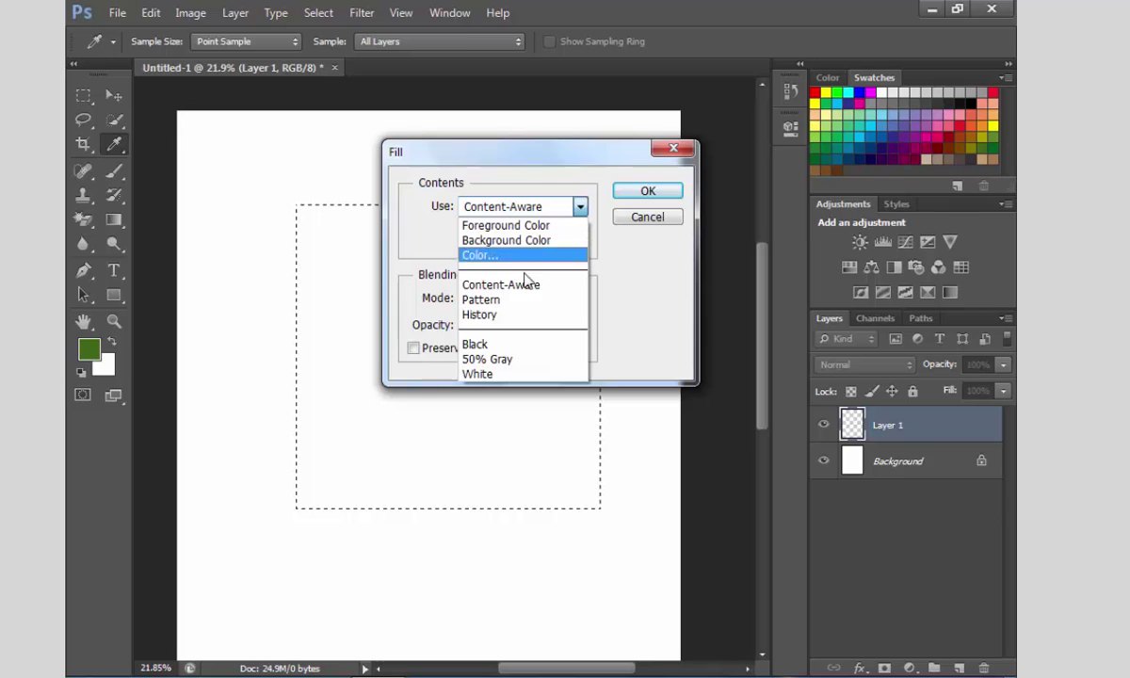
left_click(506, 225)
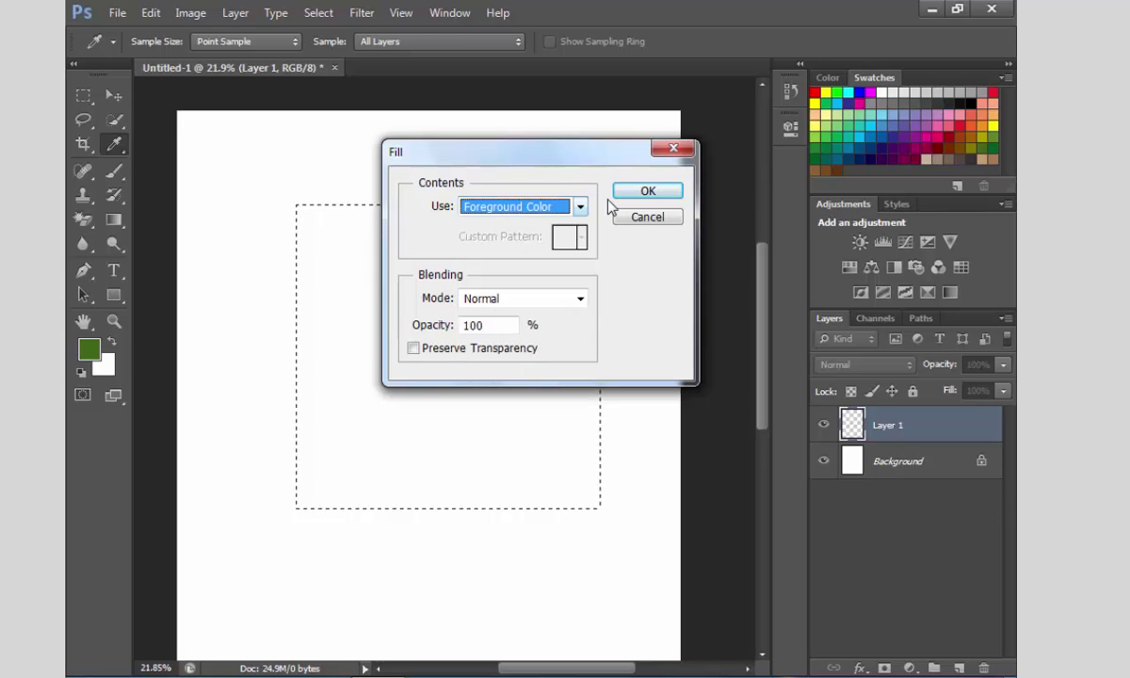
left_click(633, 192)
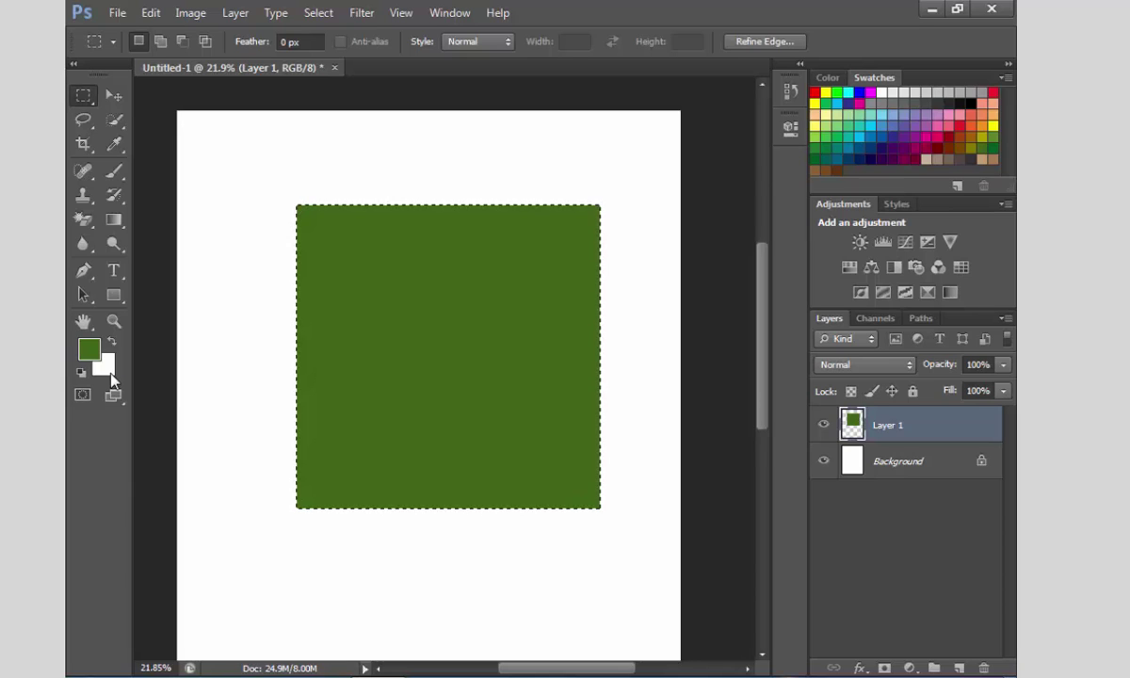
Step: Deselect the green square and move it down toward the lower left of the page
left_click(330, 13)
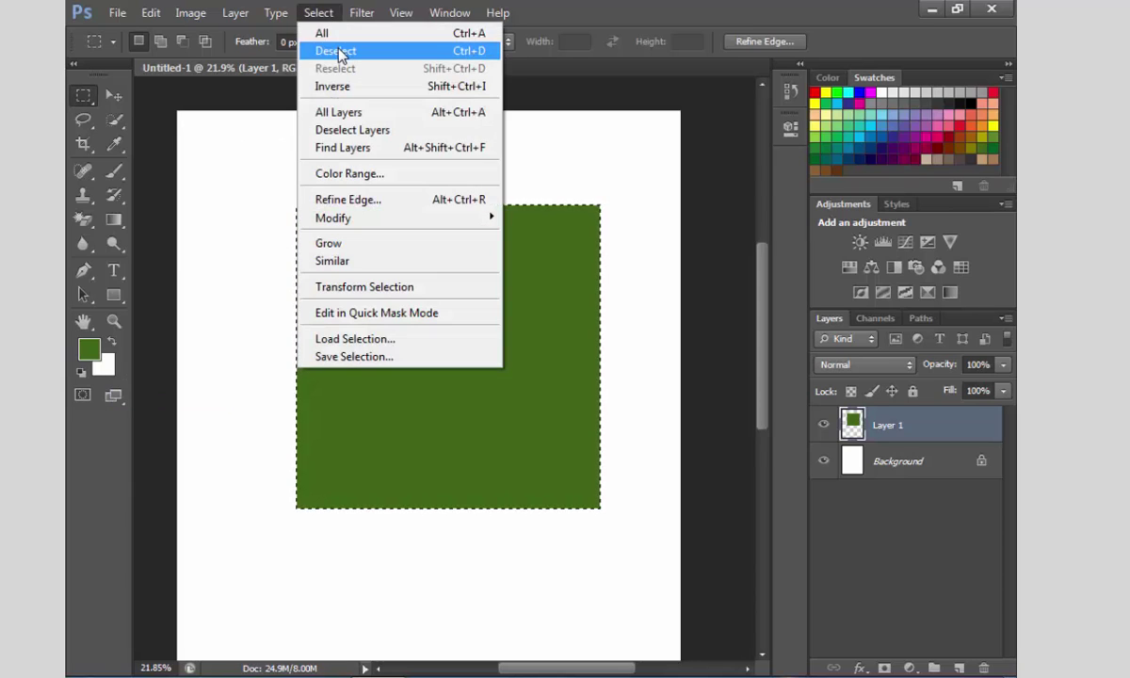
left_click(331, 49)
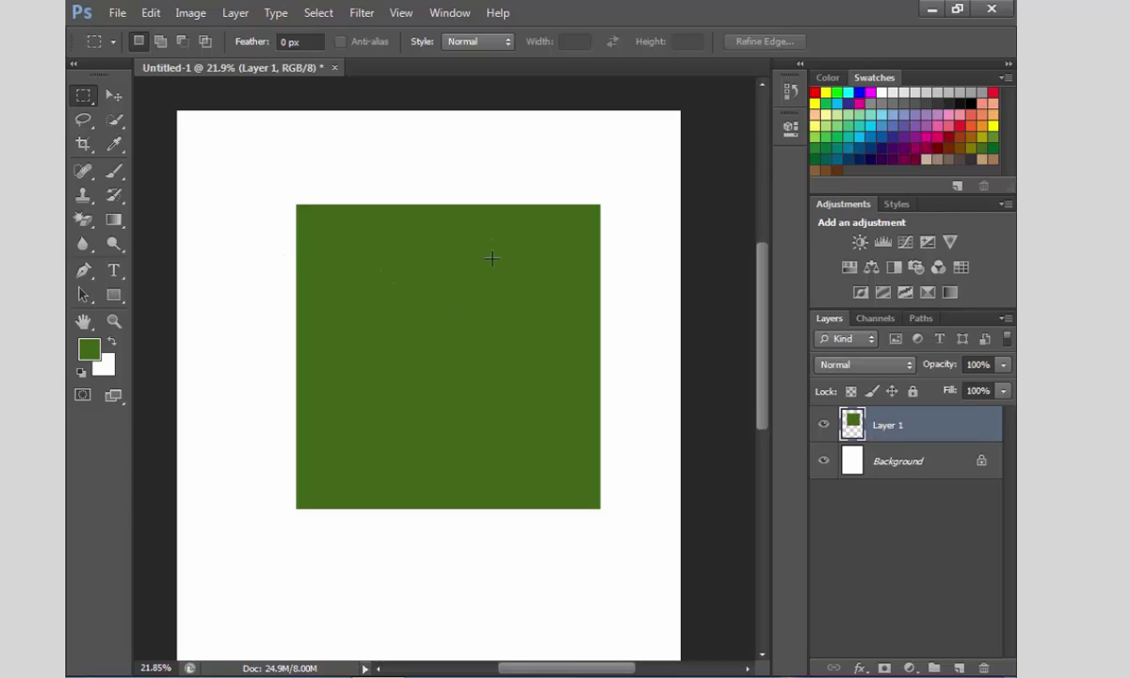
left_click(113, 95)
left_click_drag(417, 294, 318, 417)
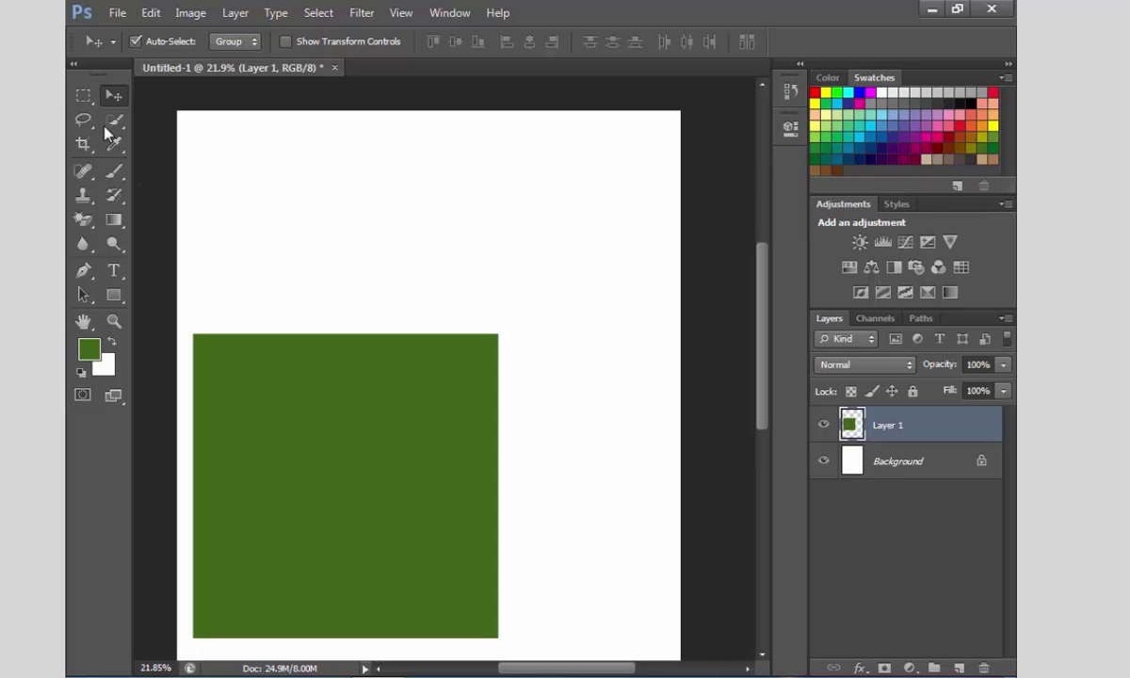
Step: Draw an elliptical selection at the upper right of the page
left_click(85, 98)
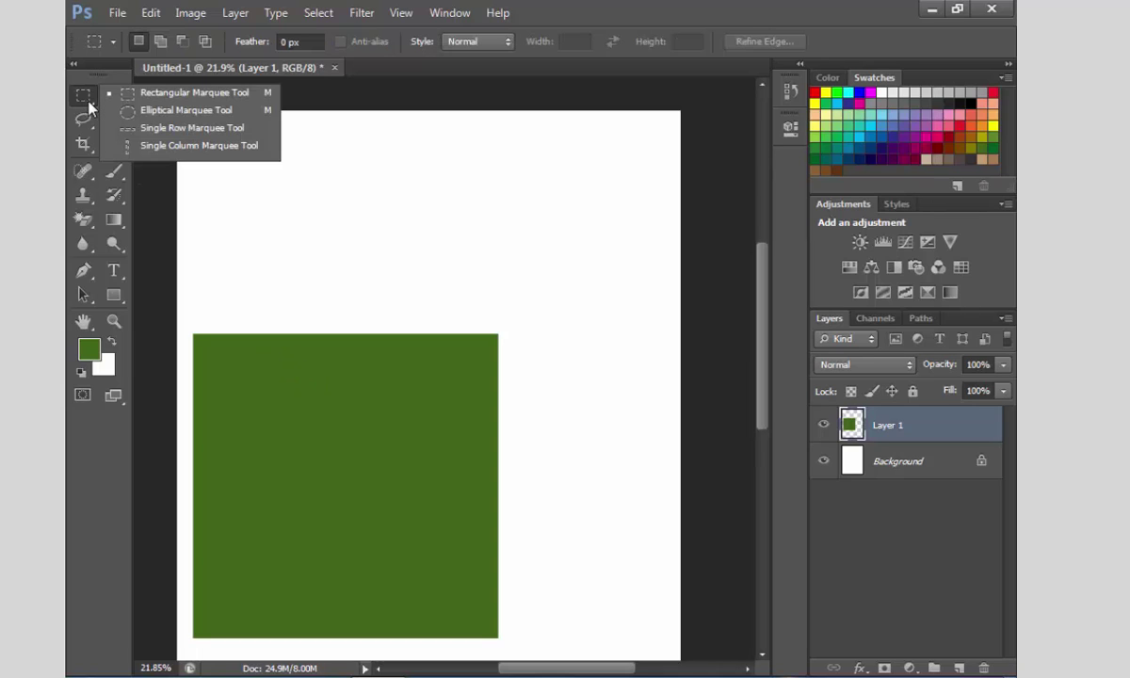
left_click(215, 113)
left_click_drag(227, 151, 659, 448)
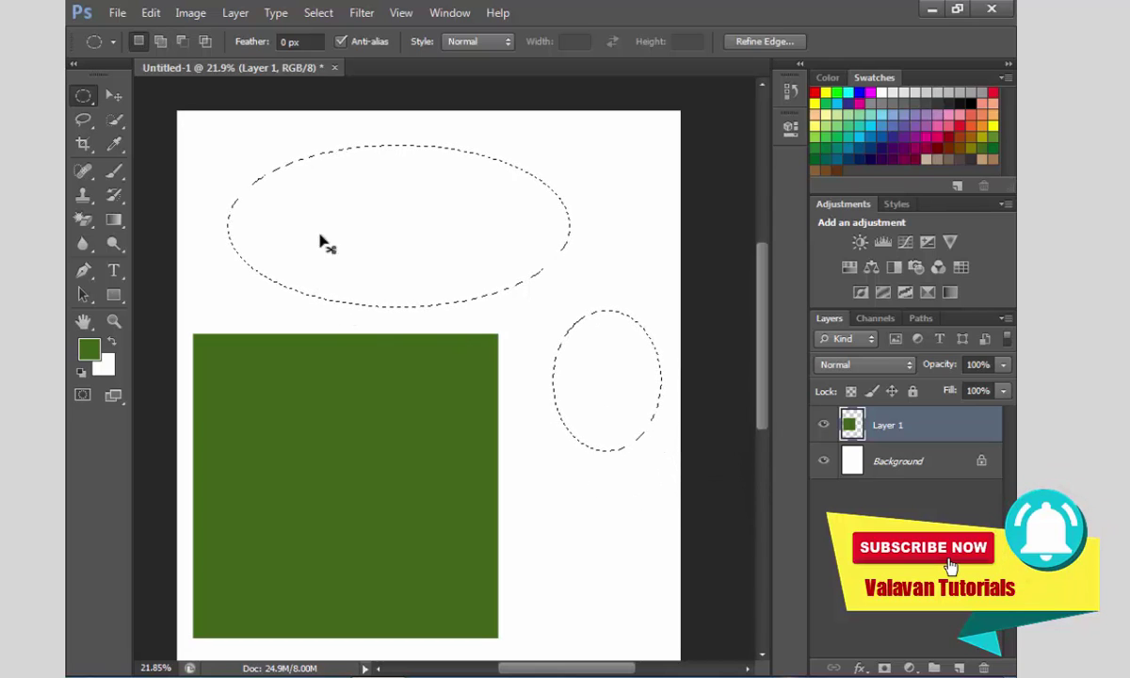
left_click(319, 12)
left_click(326, 50)
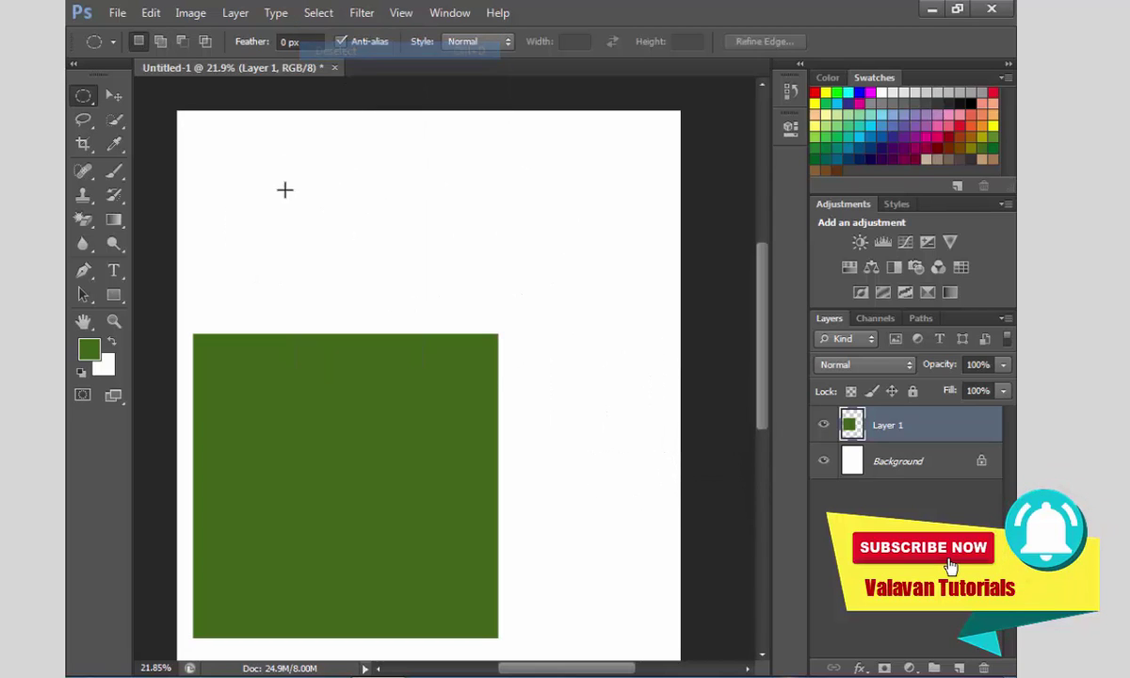
left_click_drag(245, 152, 382, 325)
left_click_drag(428, 160, 657, 280)
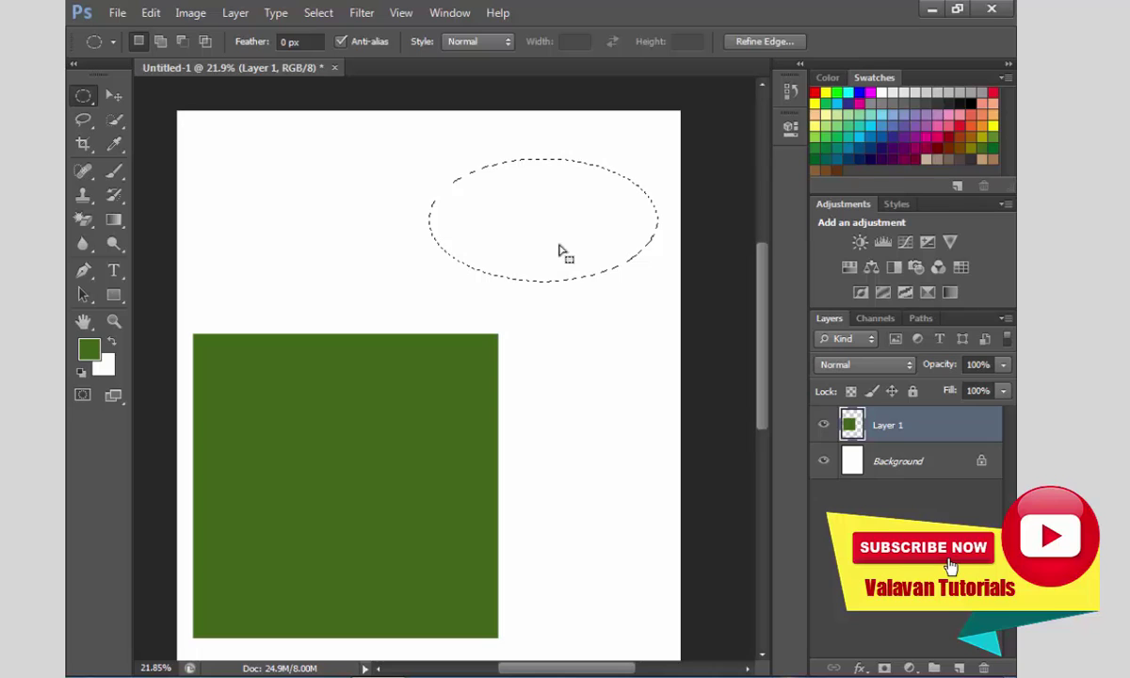
Step: Fill the ellipse with the green foreground colour on a new Layer 2
key("ctrl+shift+alt+n")
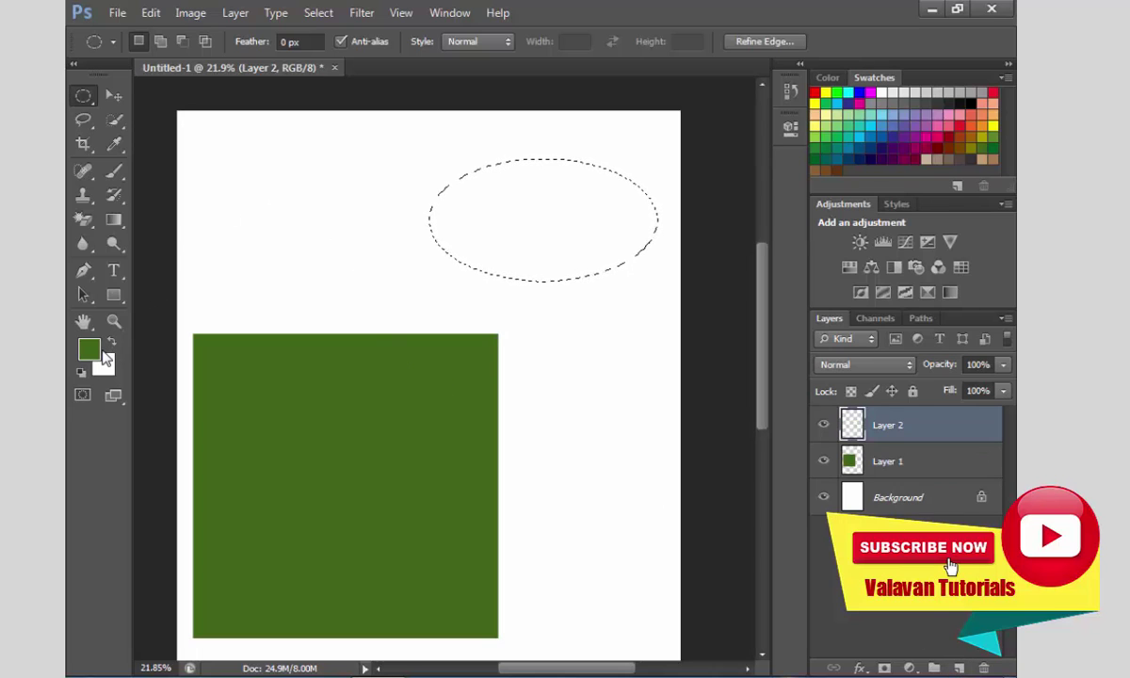
key("alt+BackSpace")
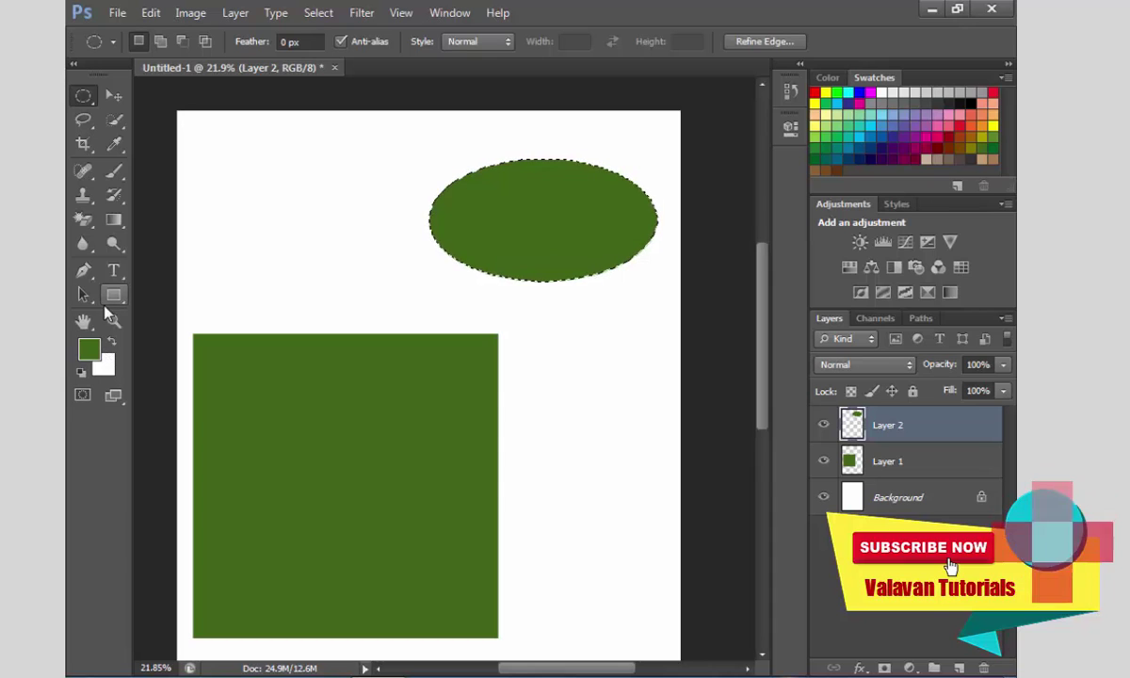
left_click(318, 13)
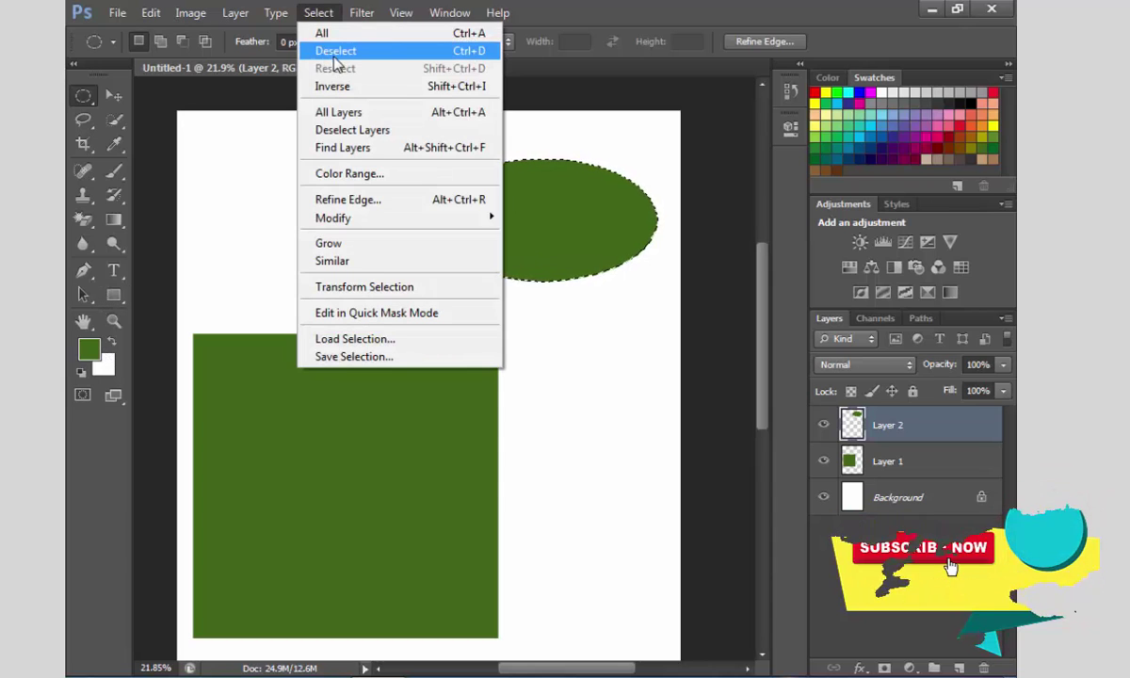
Step: Clear the selection around the green ellipse and choose the Rectangular Marquee tool
left_click(425, 51)
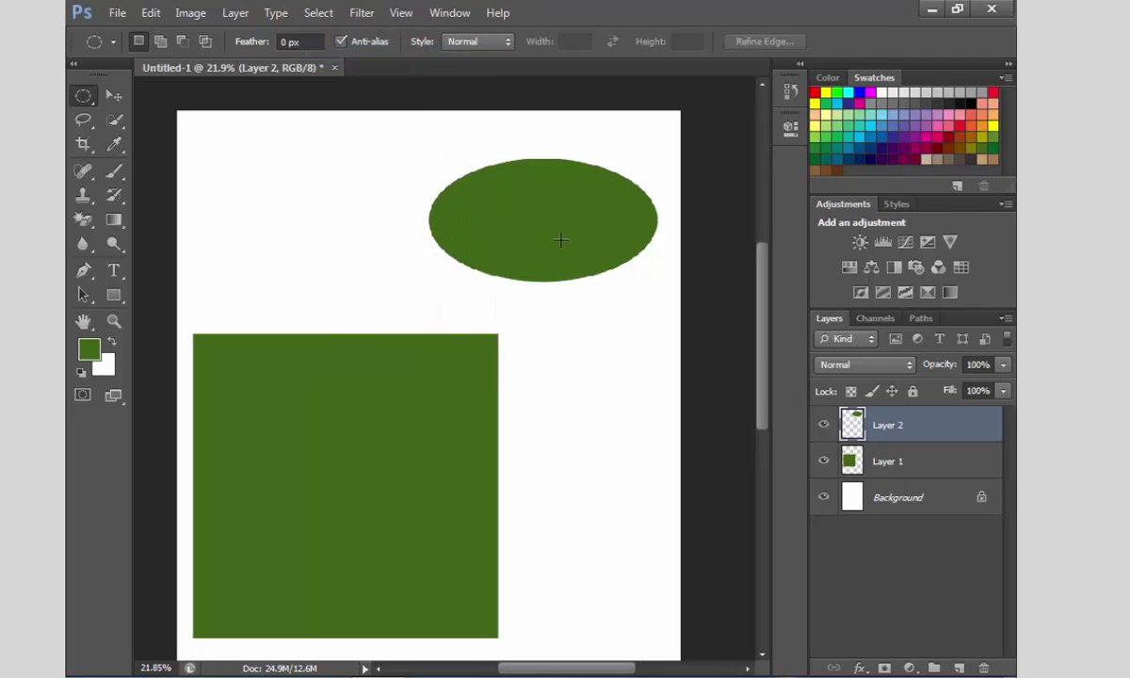
left_click(112, 96)
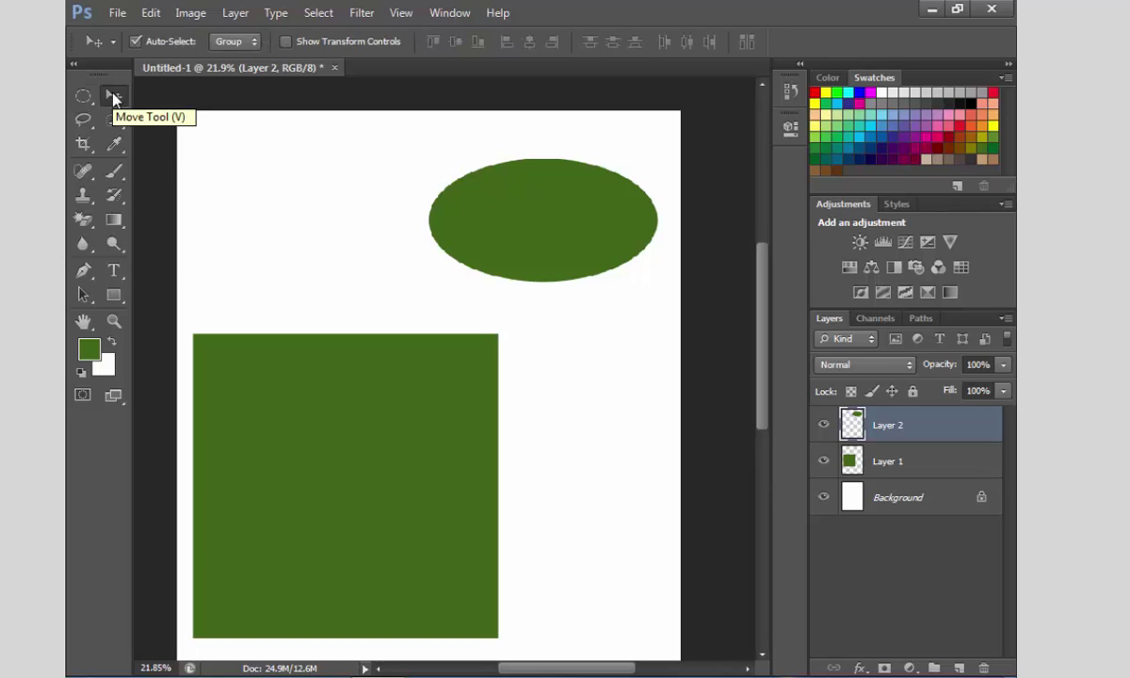
left_click(83, 97)
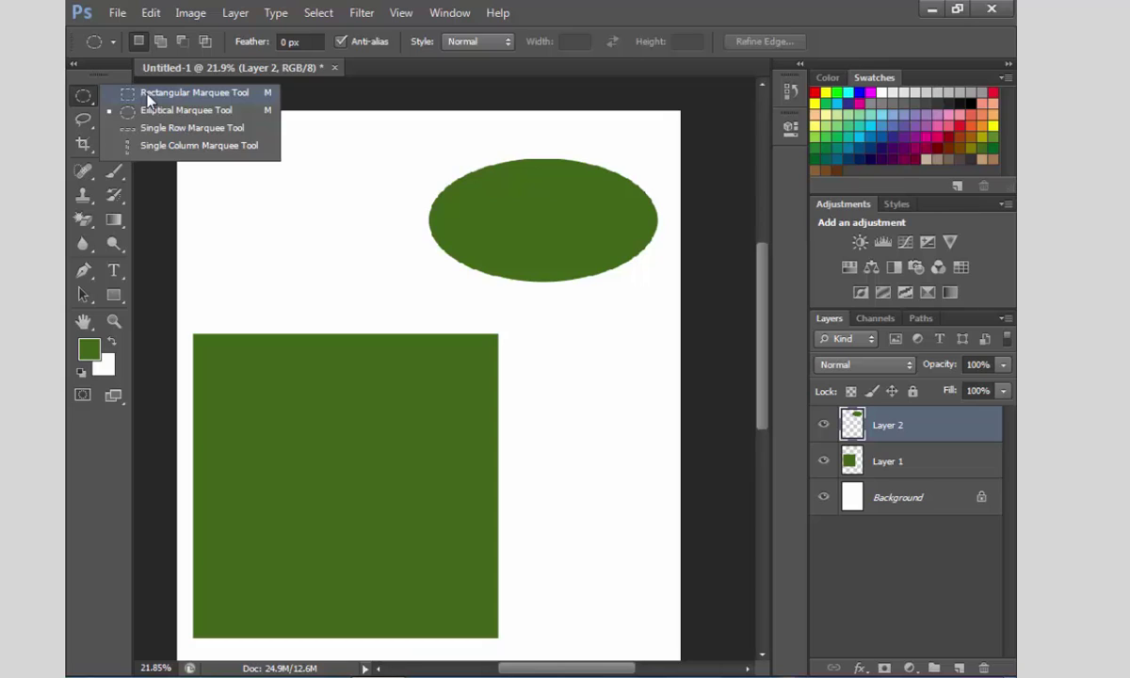
left_click(147, 96)
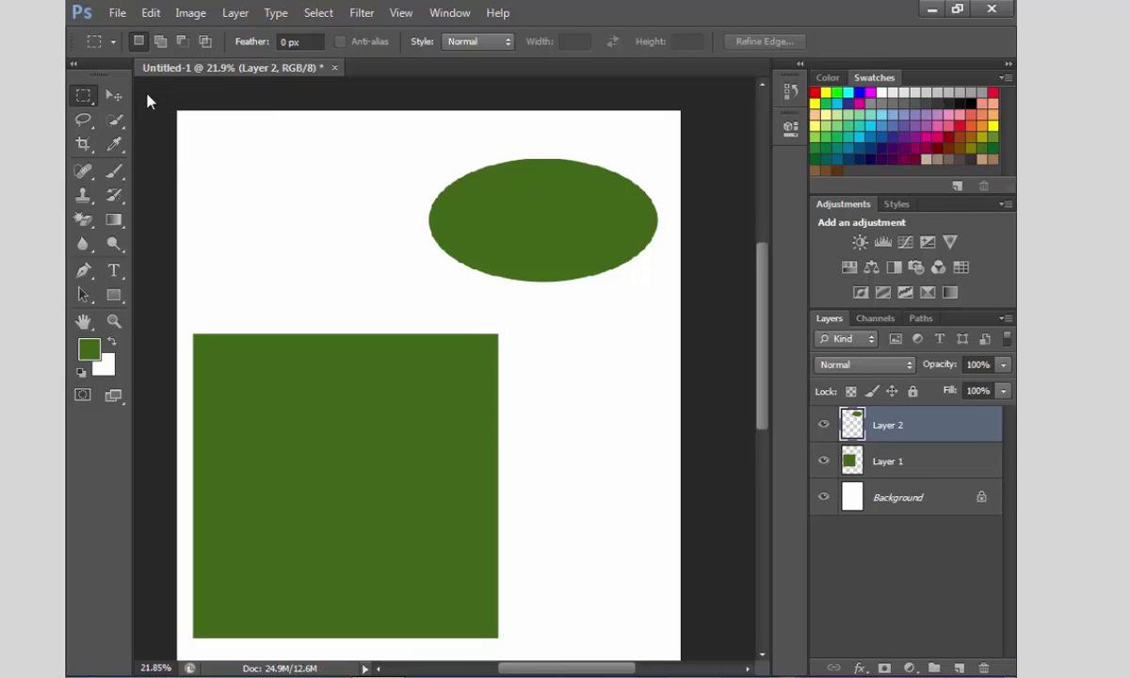
left_click(81, 103)
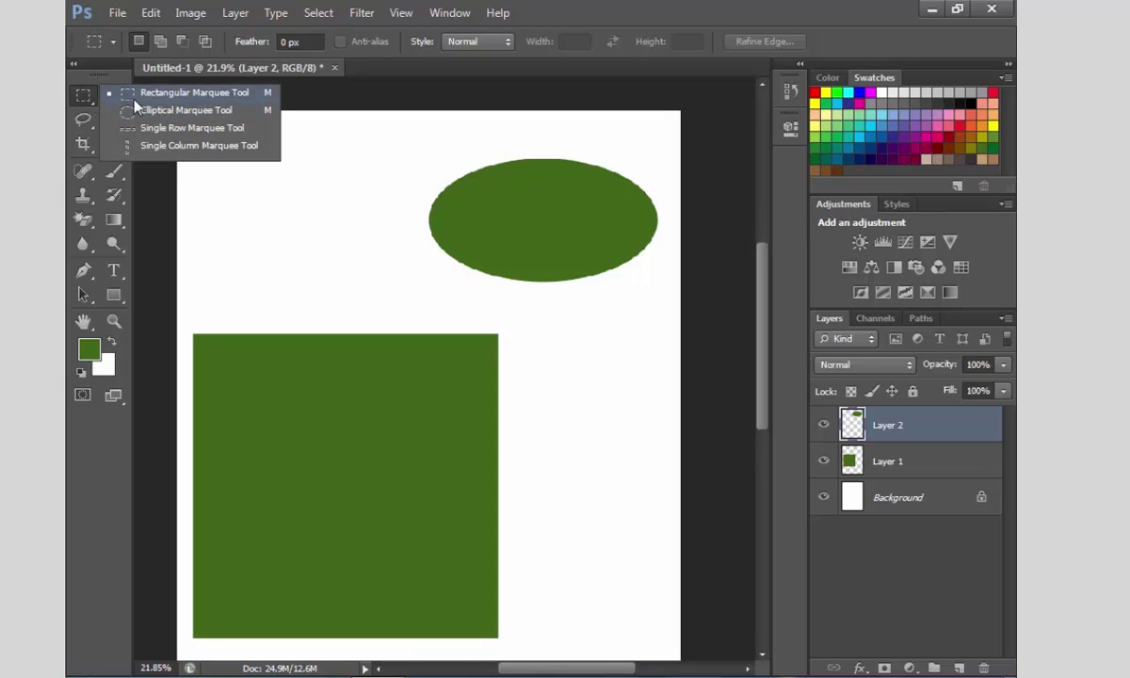
left_click(176, 93)
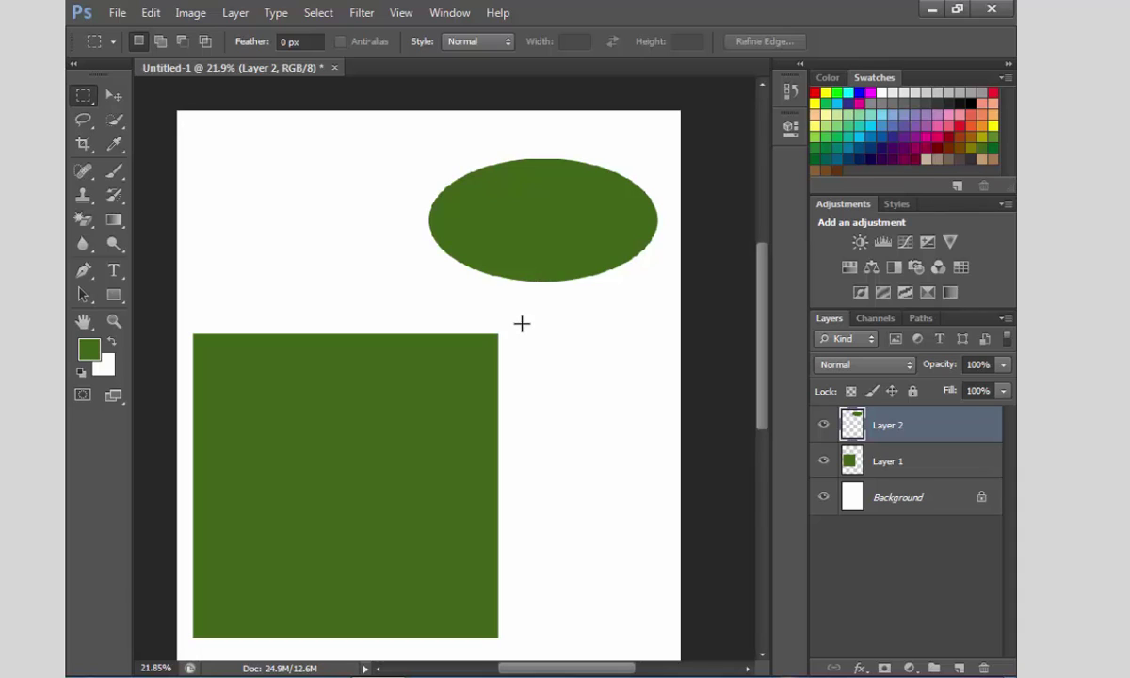
Step: Try an elliptical selection, then leave a rectangular selection left of the ellipse
key("shift+m")
left_click_drag(273, 226, 417, 388)
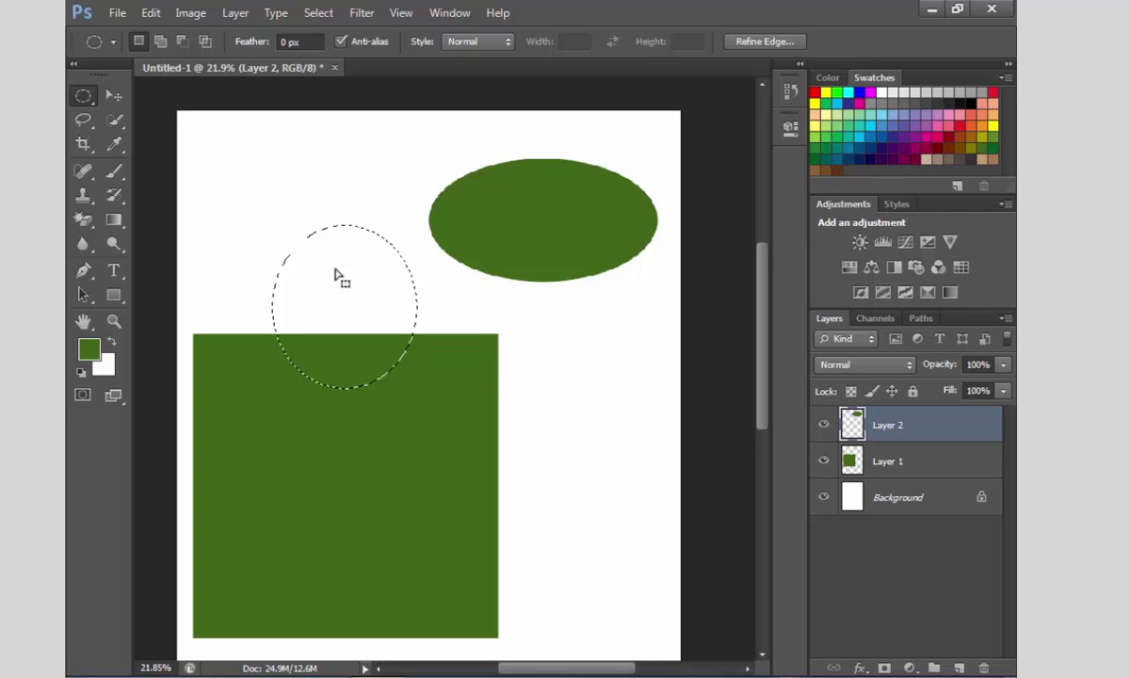
key("shift+m")
left_click_drag(242, 143, 444, 232)
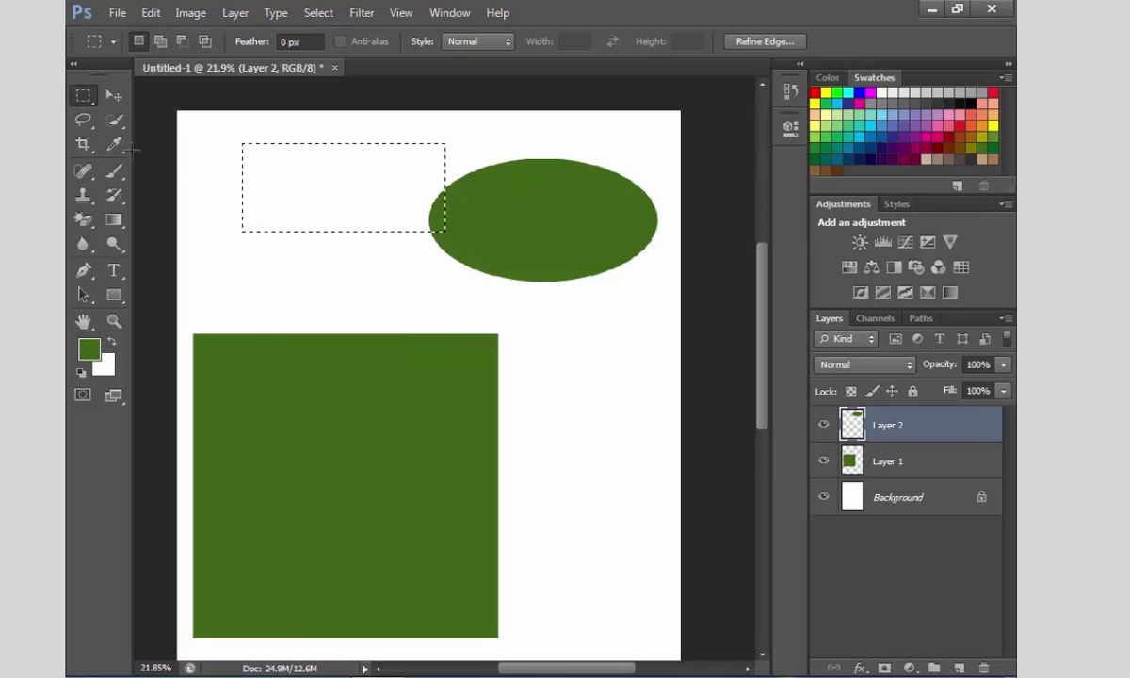
left_click(83, 95)
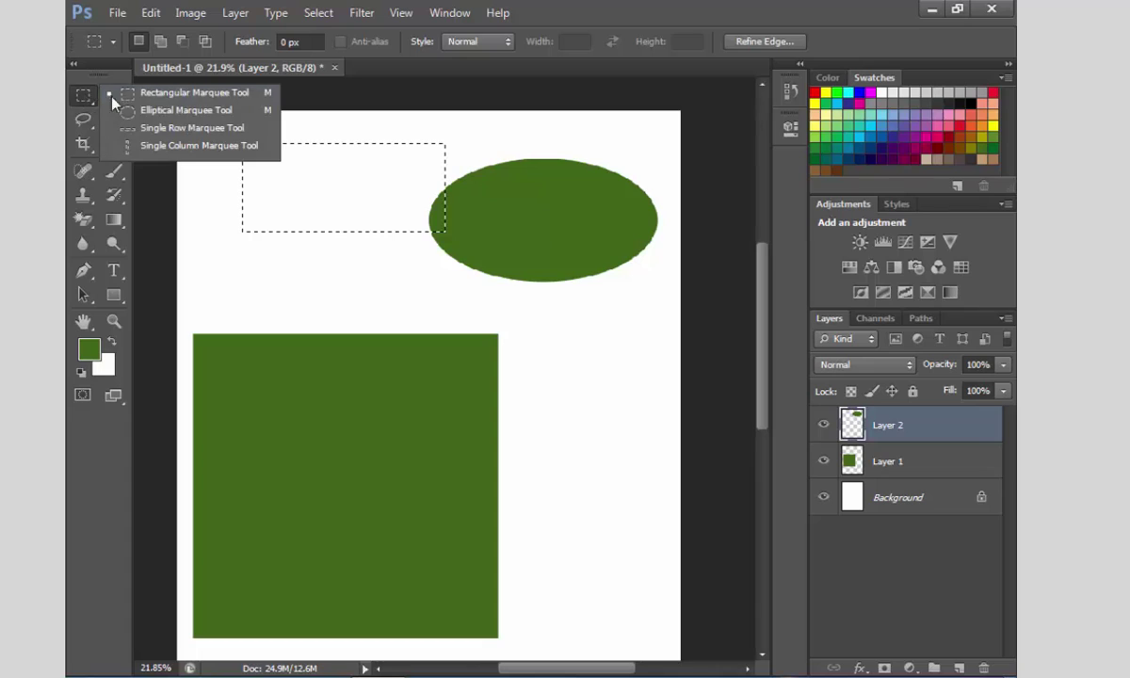
Step: Select a single-pixel row across the page, zoom in, and create the green line on Layer 3
left_click(237, 134)
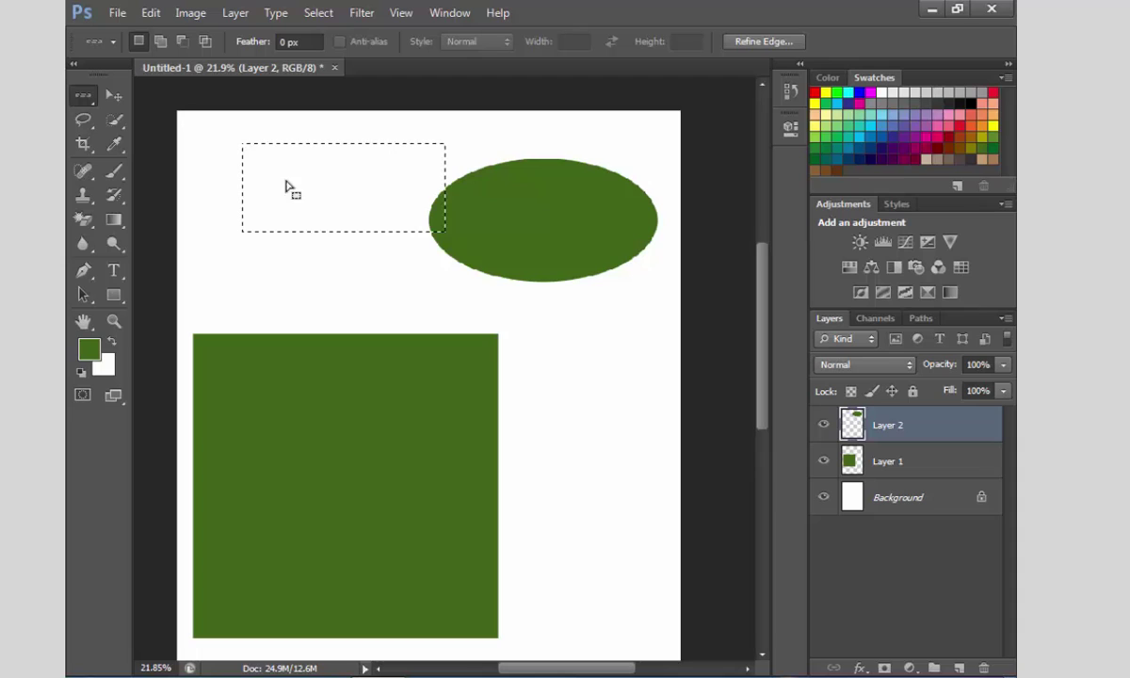
left_click(342, 293)
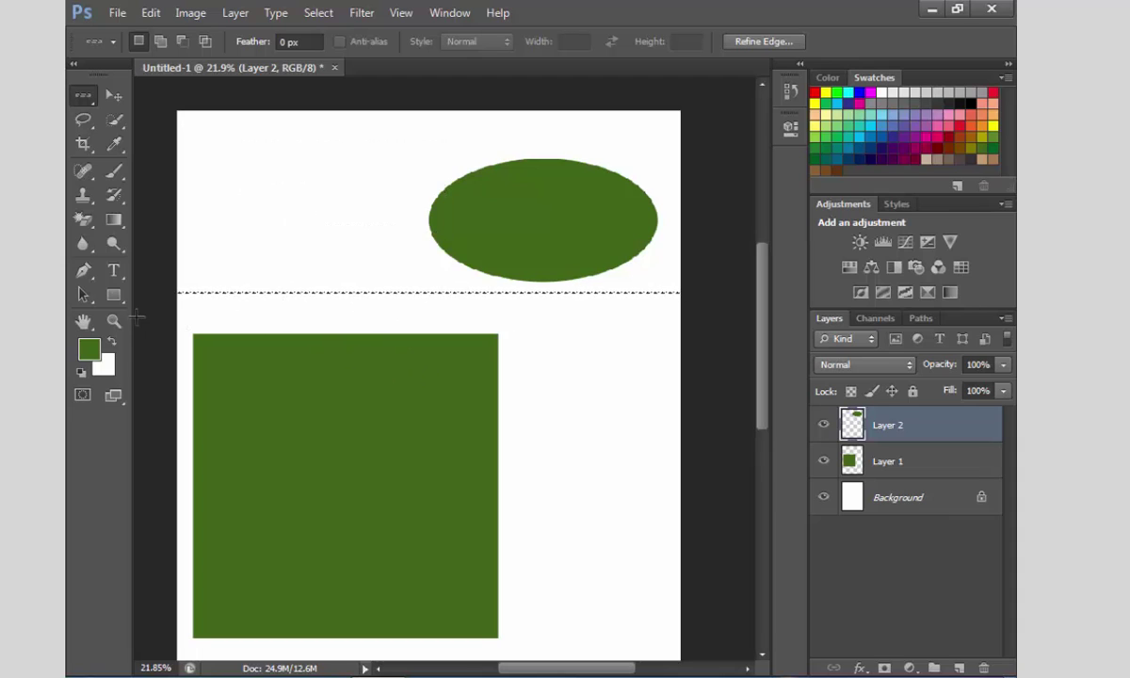
left_click(113, 321)
left_click_drag(278, 253, 430, 317)
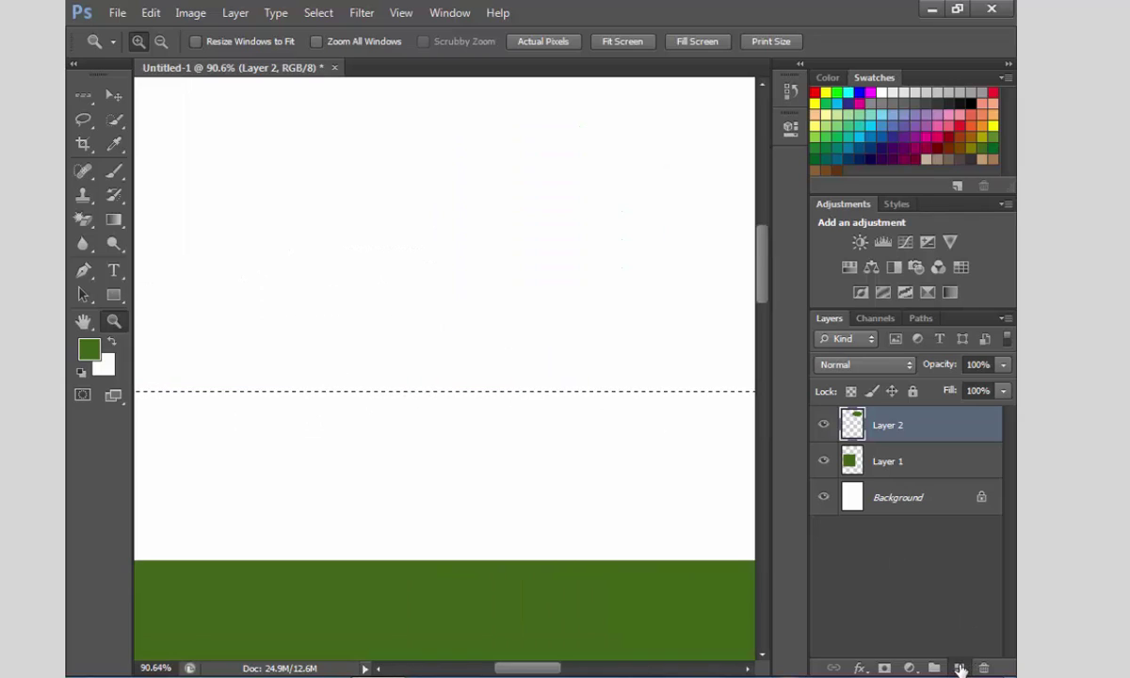
left_click(959, 667)
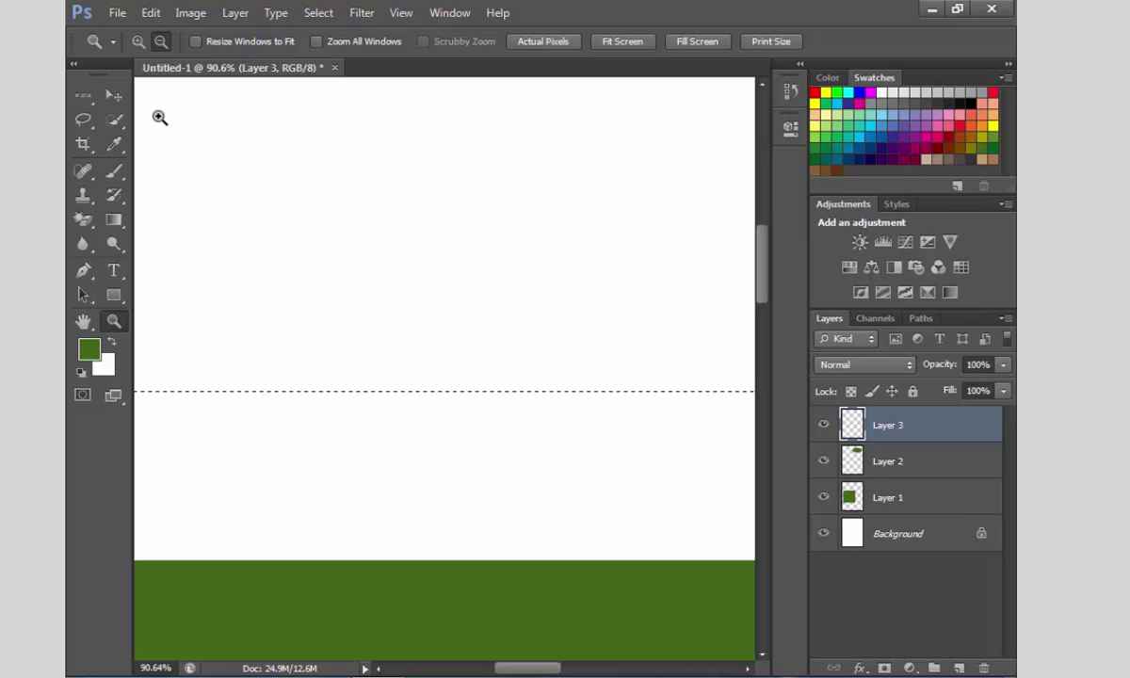
left_click(317, 13)
left_click(343, 52)
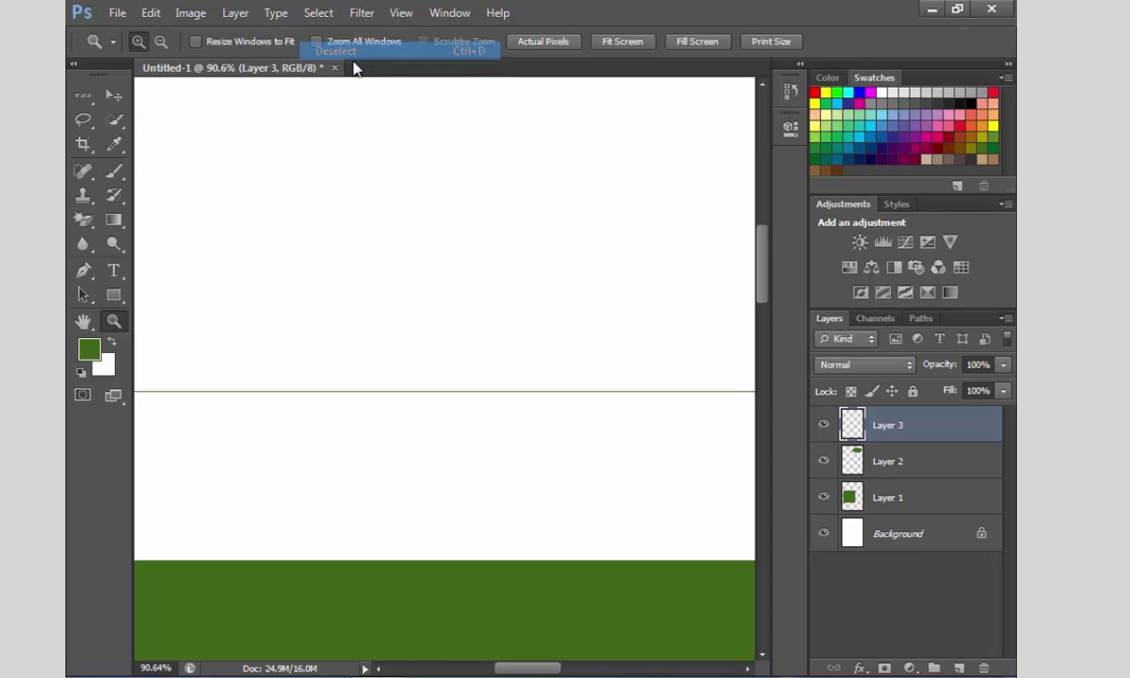
Step: Turn off Auto-Select and move the thin green horizontal line above the square
left_click(113, 95)
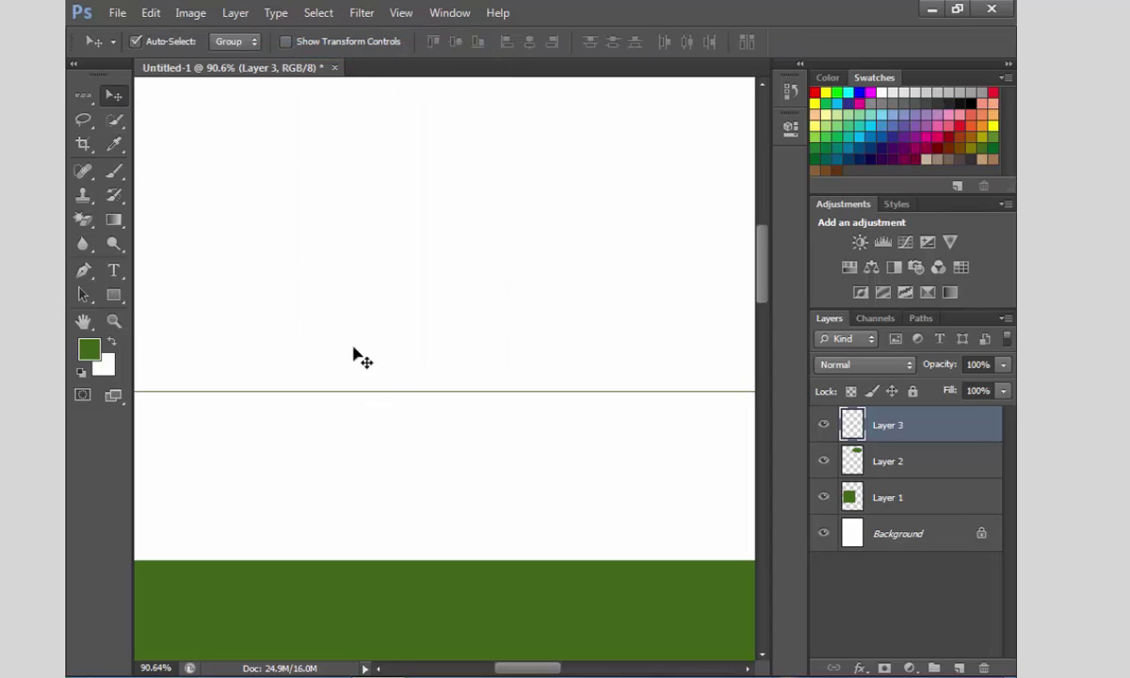
left_click(135, 41)
left_click_drag(391, 409, 449, 426)
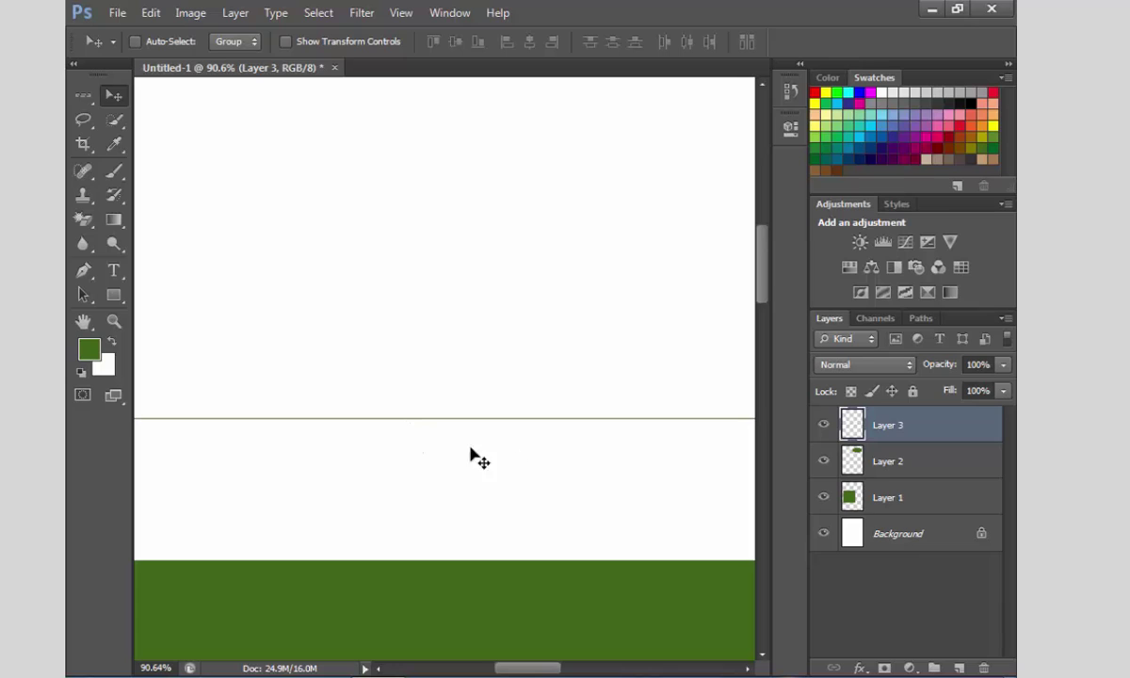
Step: Select a one-pixel column down the page and add a new Layer 4 for the vertical line
left_click(83, 95)
left_click(184, 143)
left_click(307, 170)
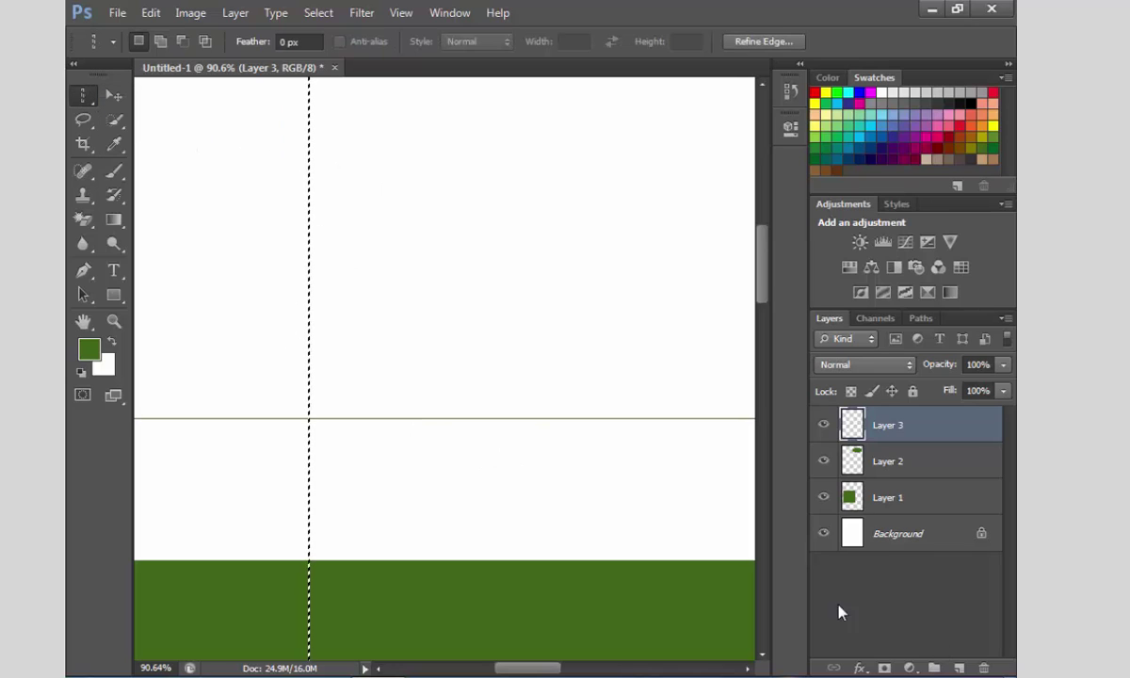
left_click(959, 666)
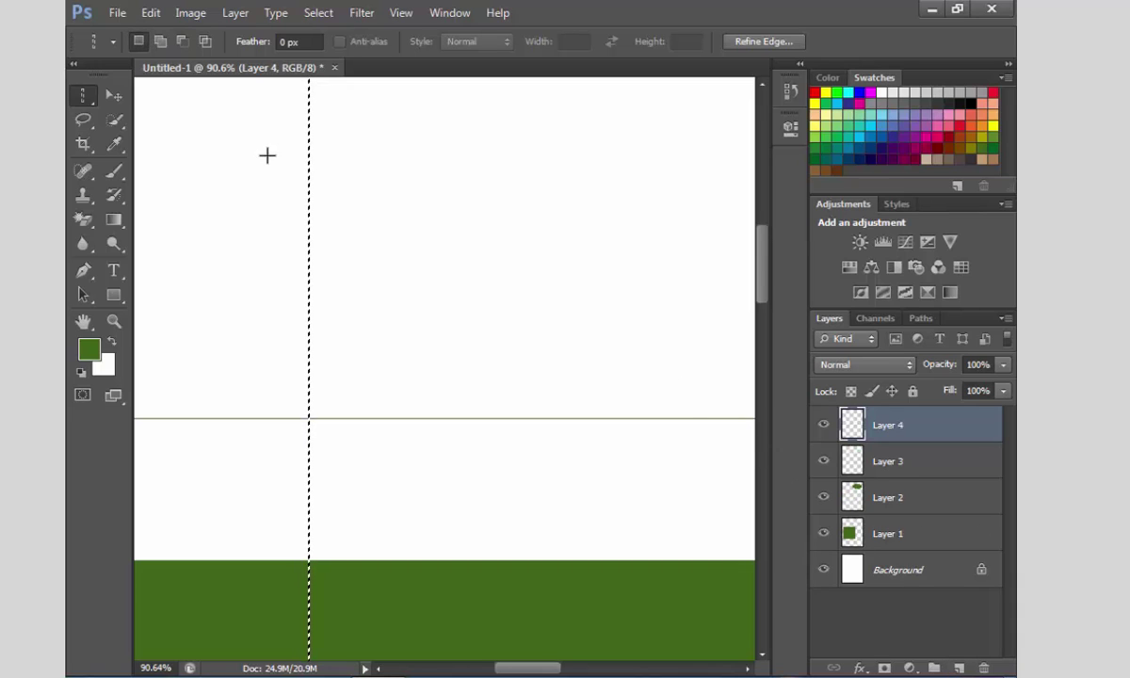
Step: Deselect the column, then view at actual size and fit the whole page on screen
left_click(318, 12)
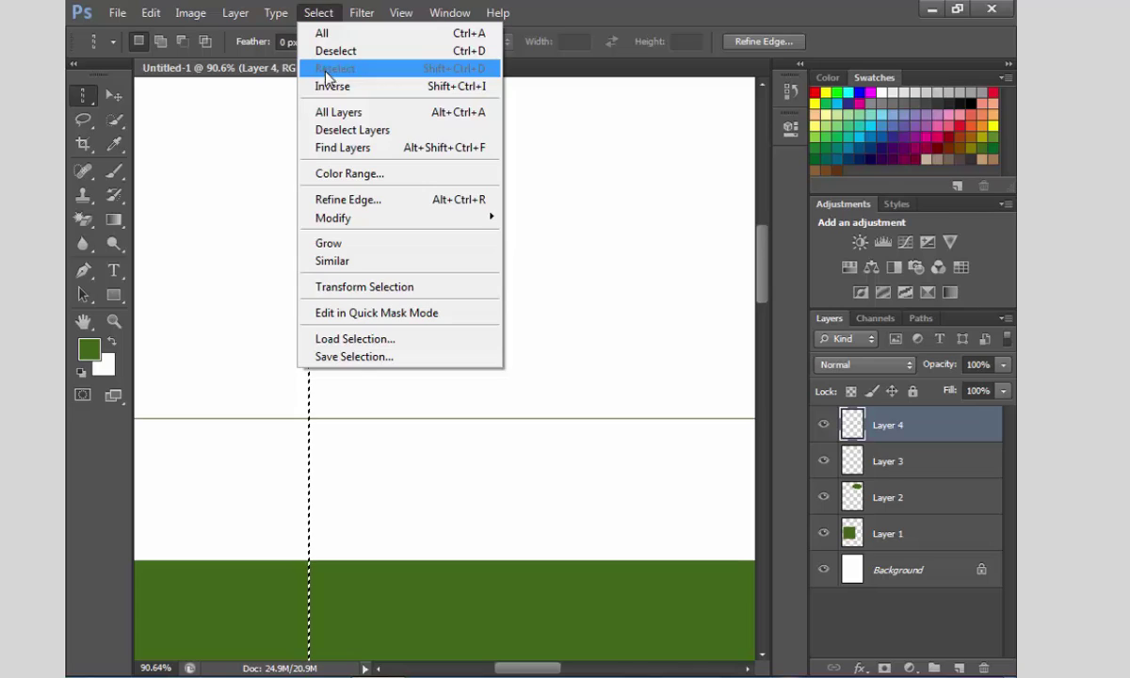
left_click(330, 48)
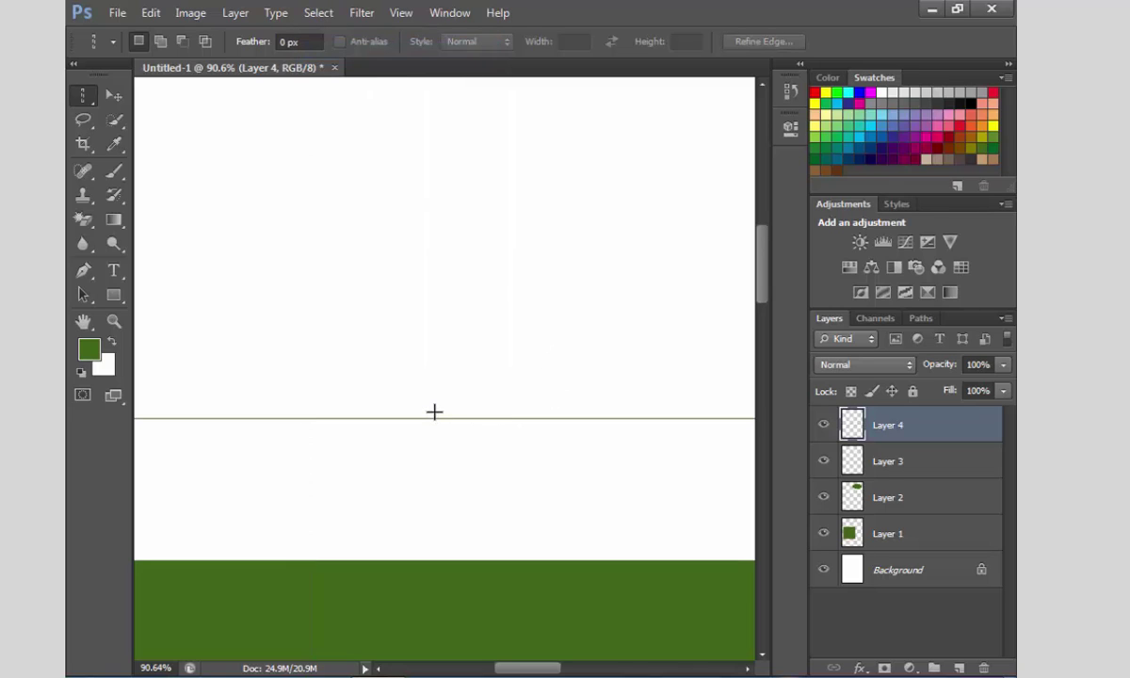
key("ctrl+1")
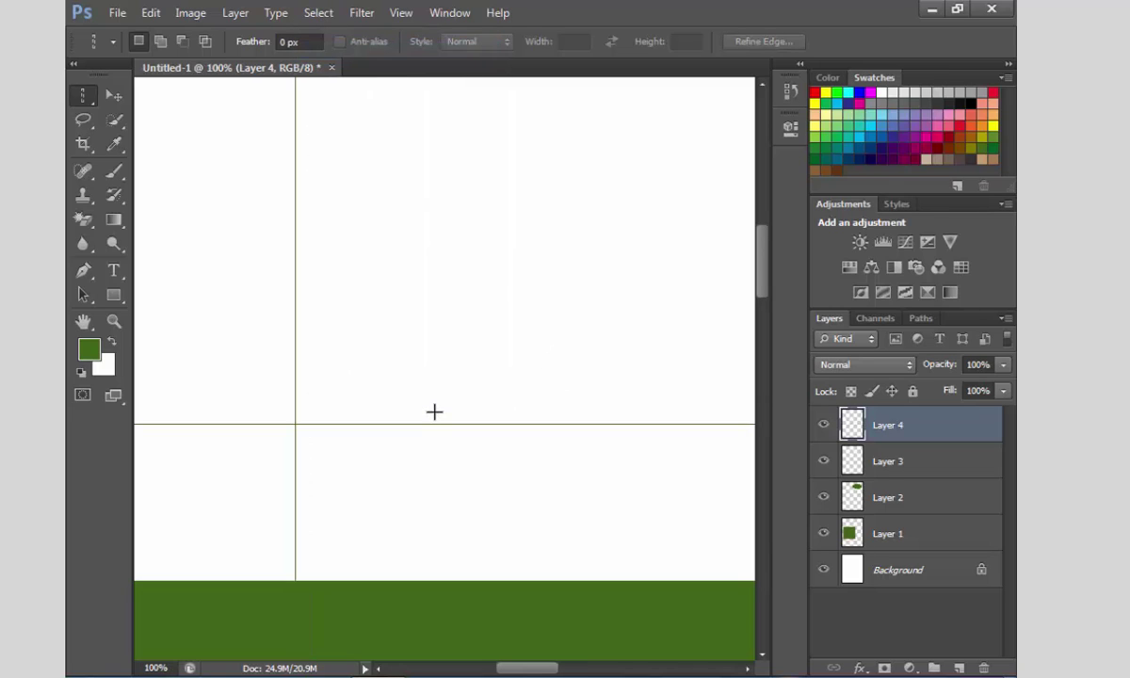
key("ctrl+0")
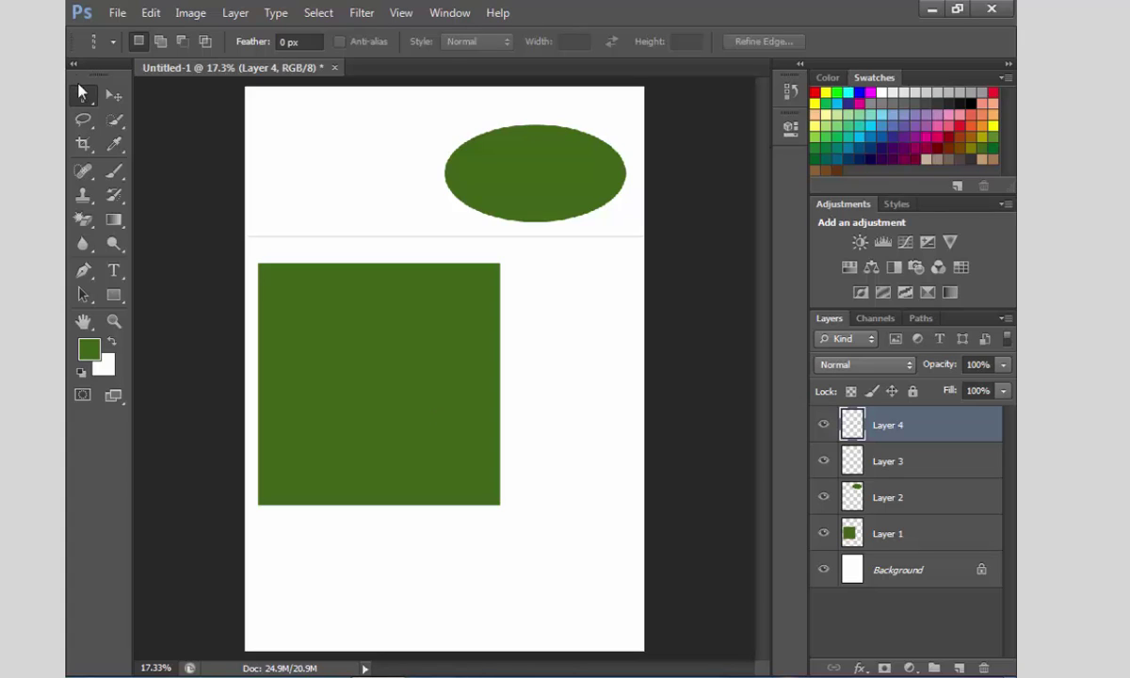
left_click_drag(85, 95, 139, 93)
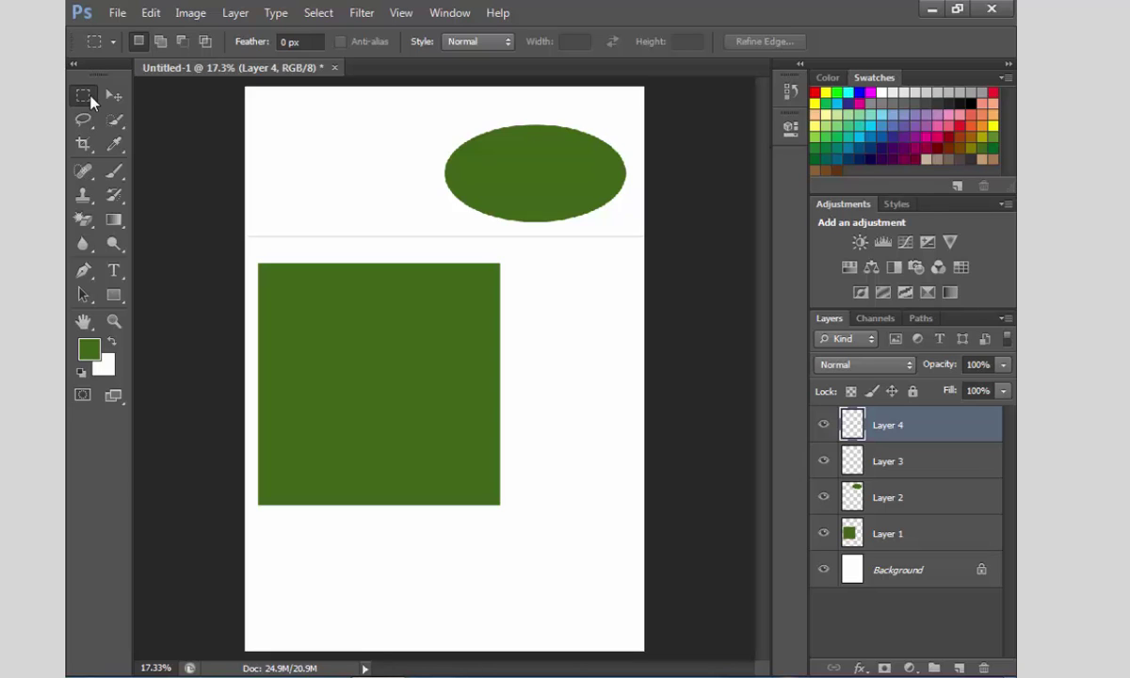
left_click(112, 96)
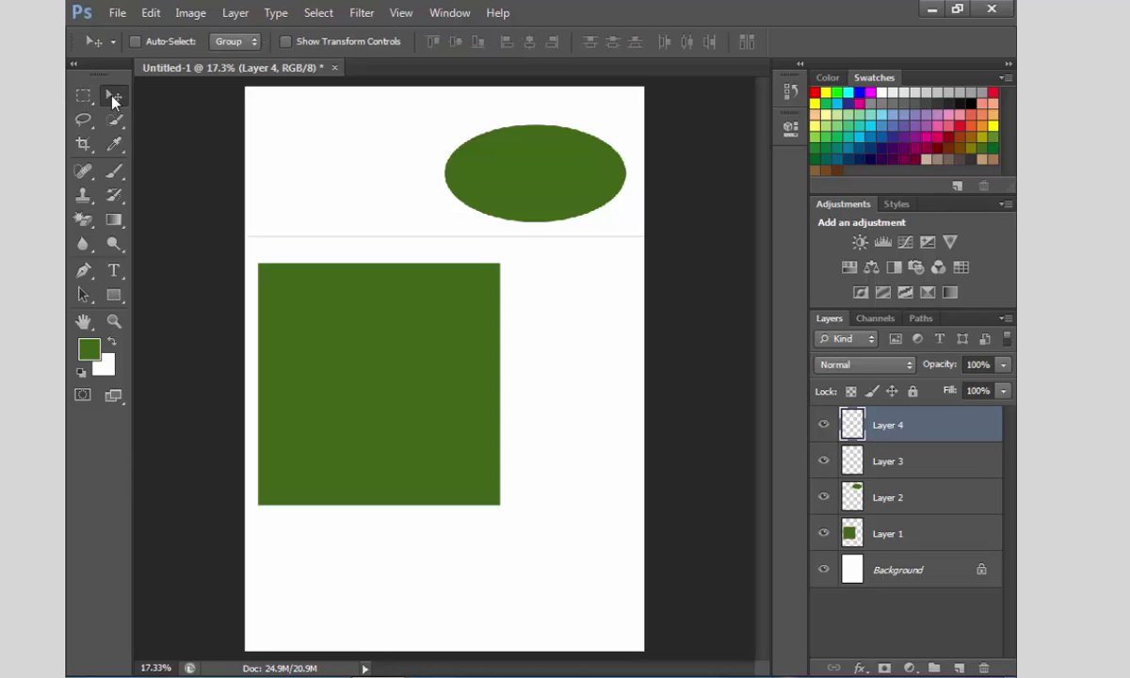
left_click(112, 323)
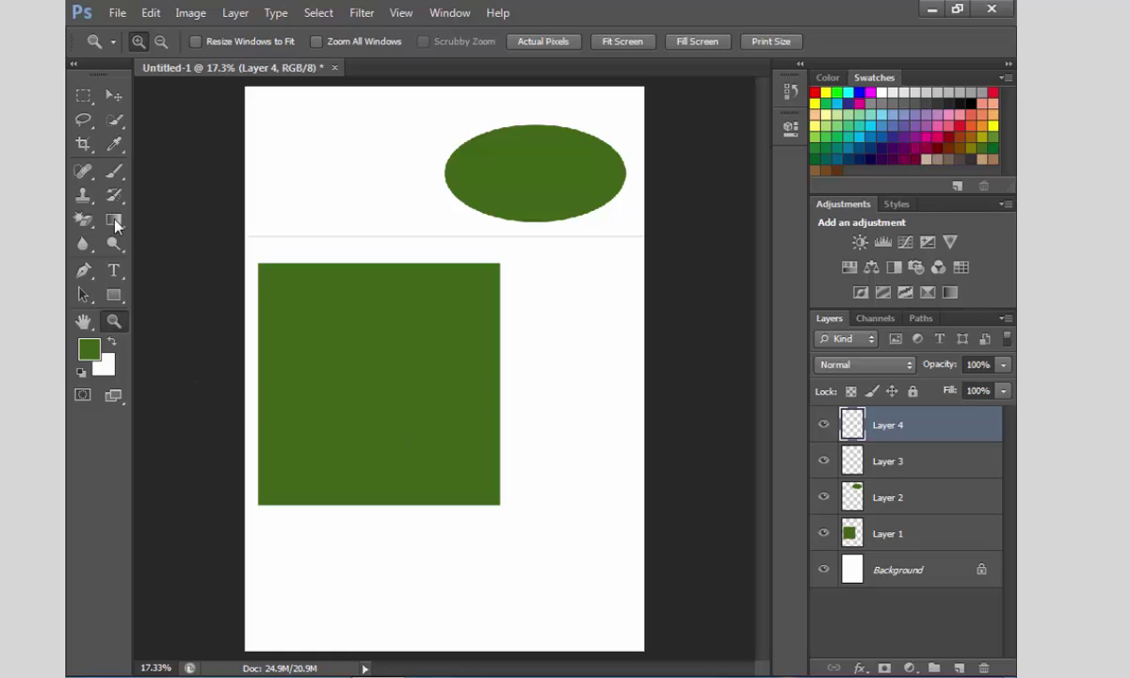
left_click(85, 98)
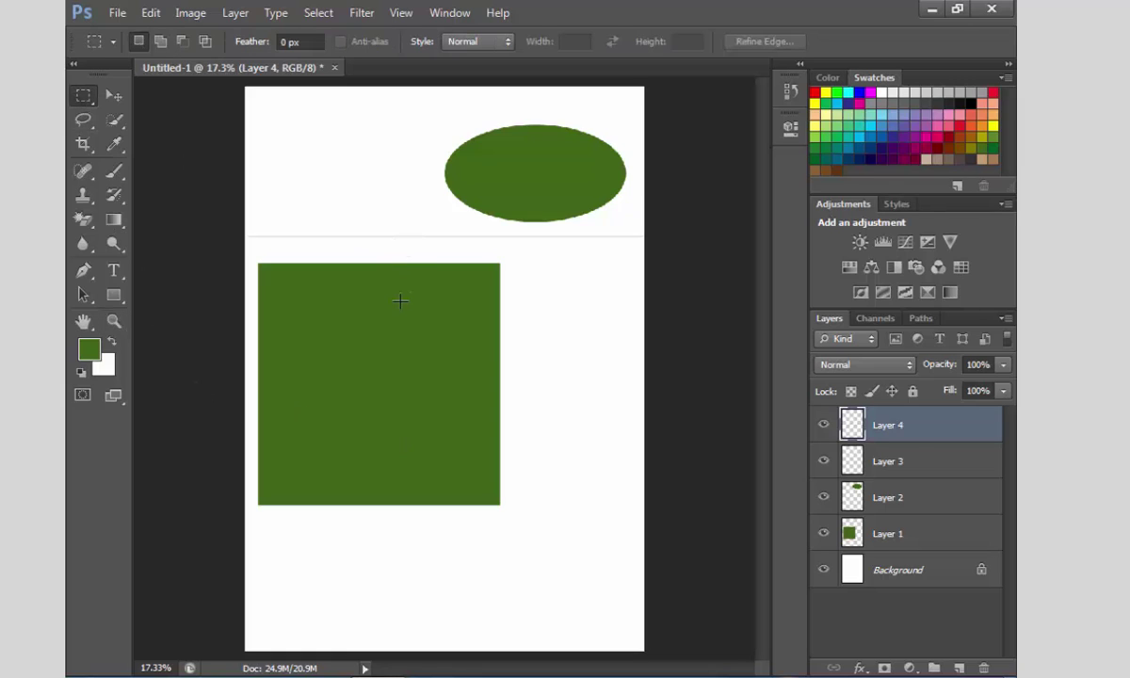